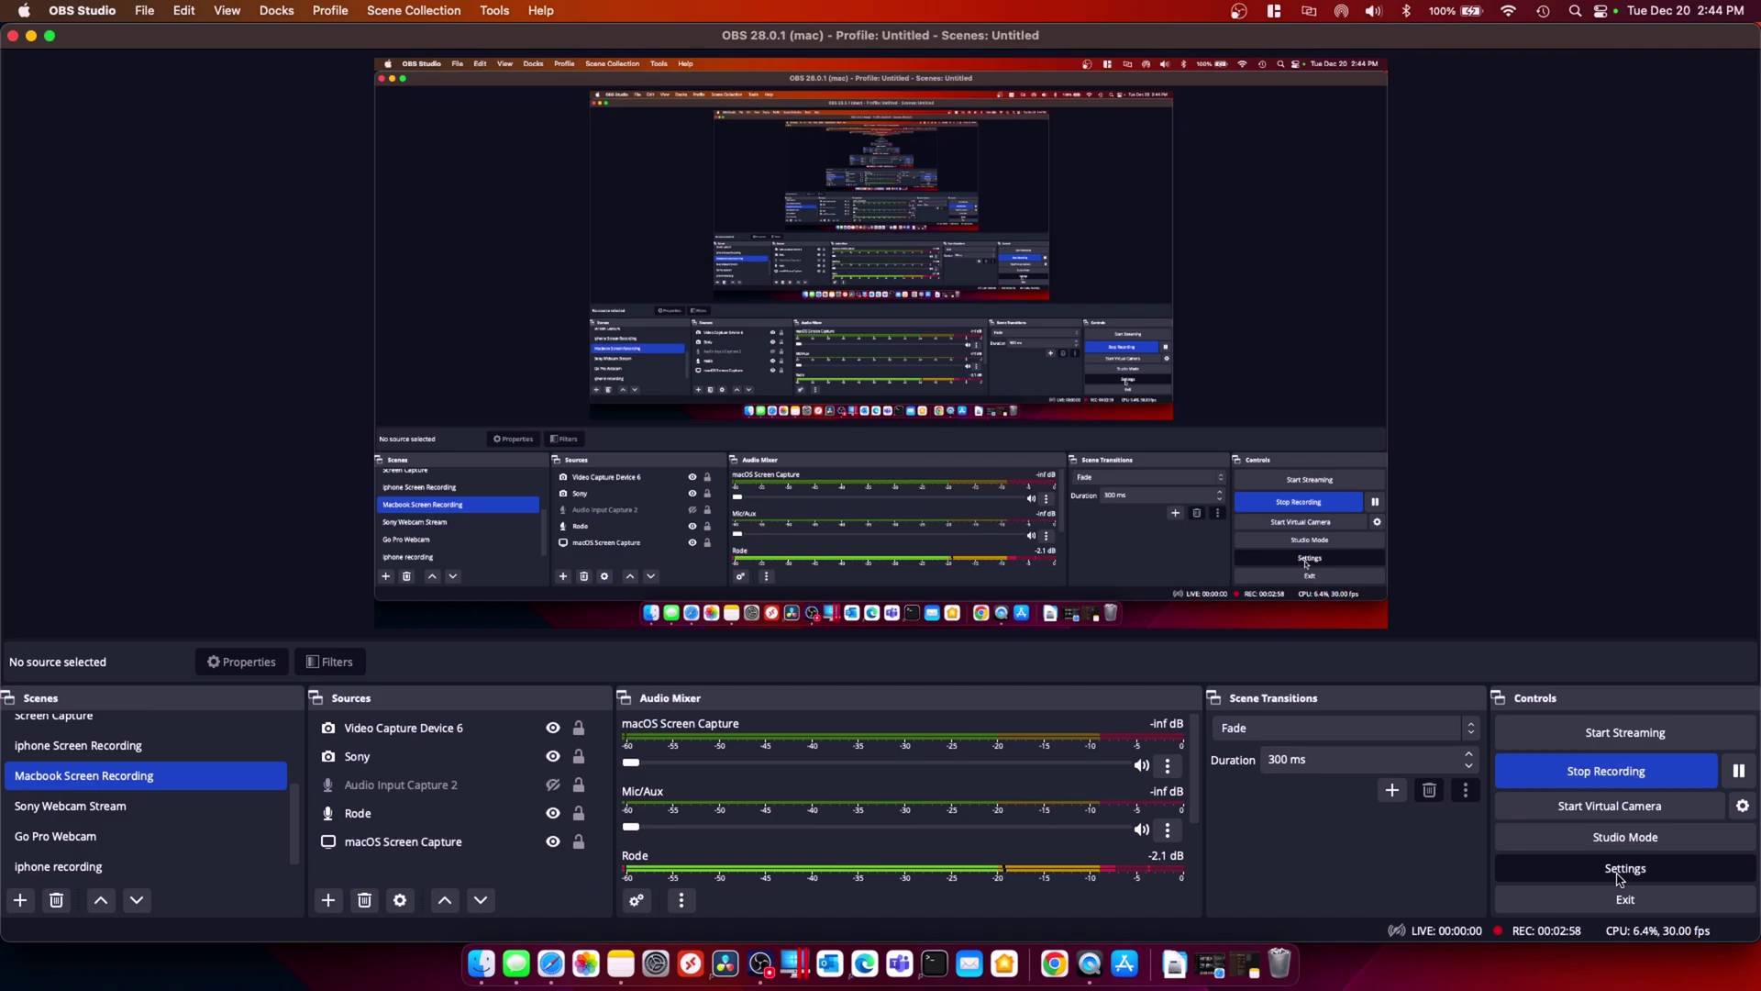
- Review Recording output settings in OBS Settings (mkv, Apple VT H264 Hardware Encoder), then view Hotkeys
left_click(1619, 879)
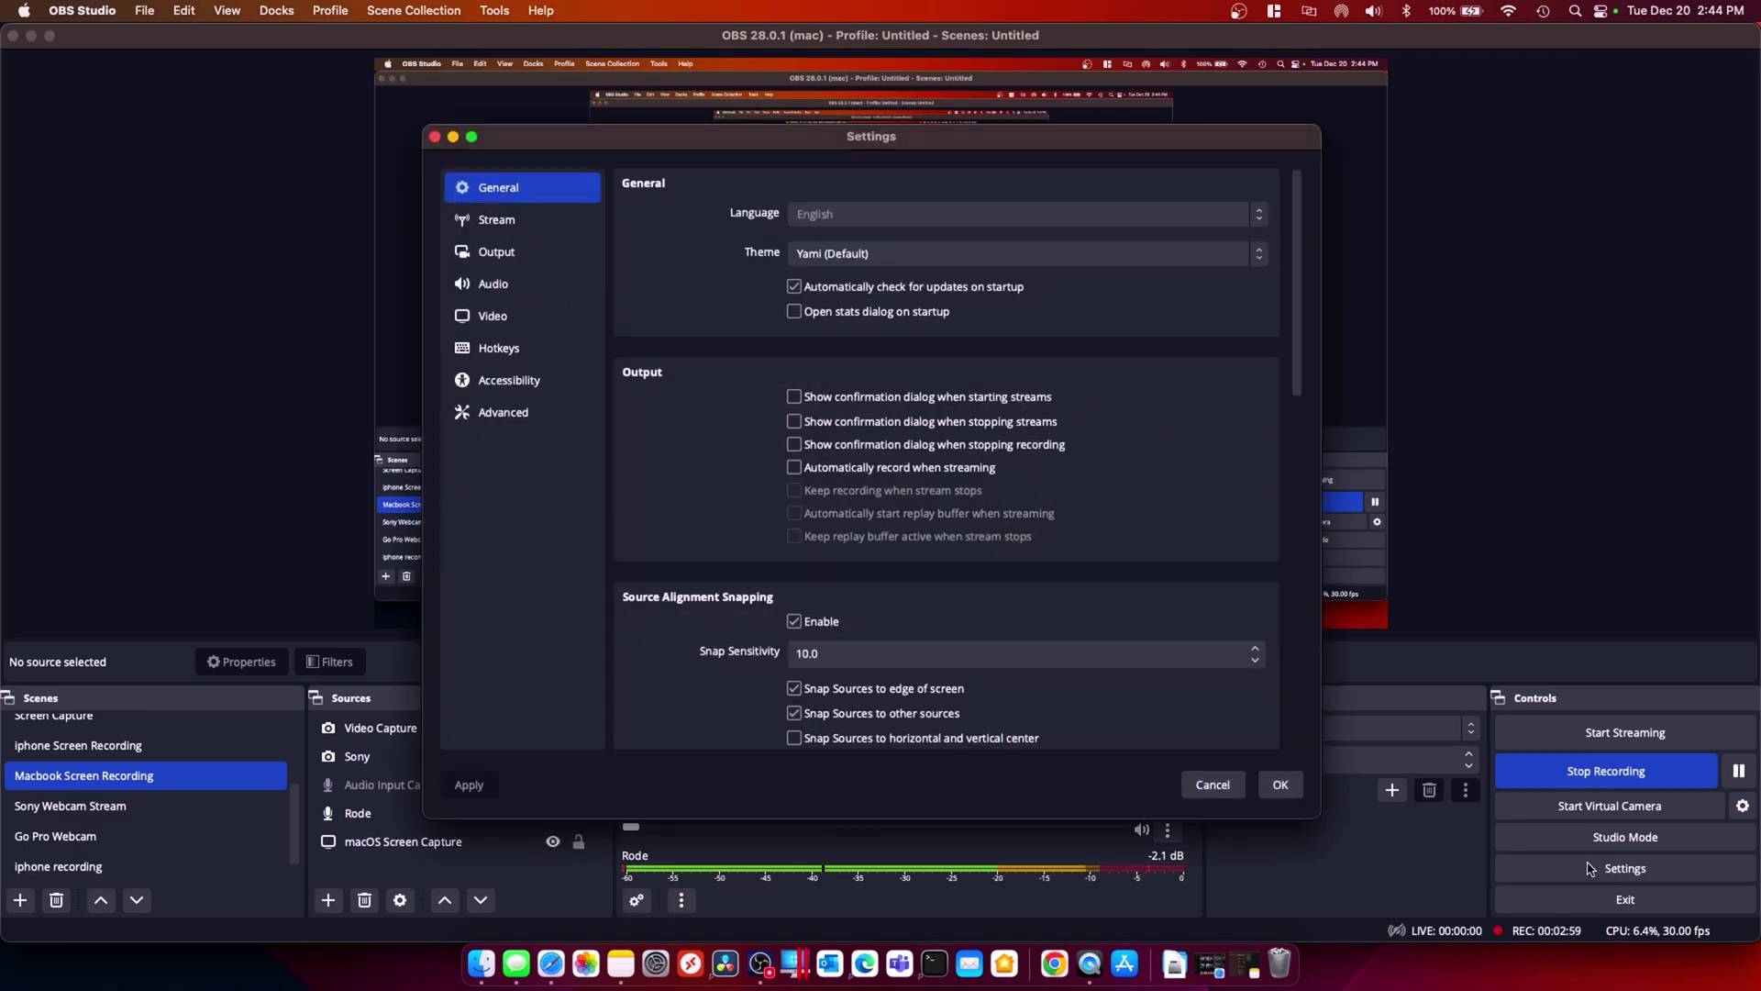
left_click_drag(1036, 144, 1031, 111)
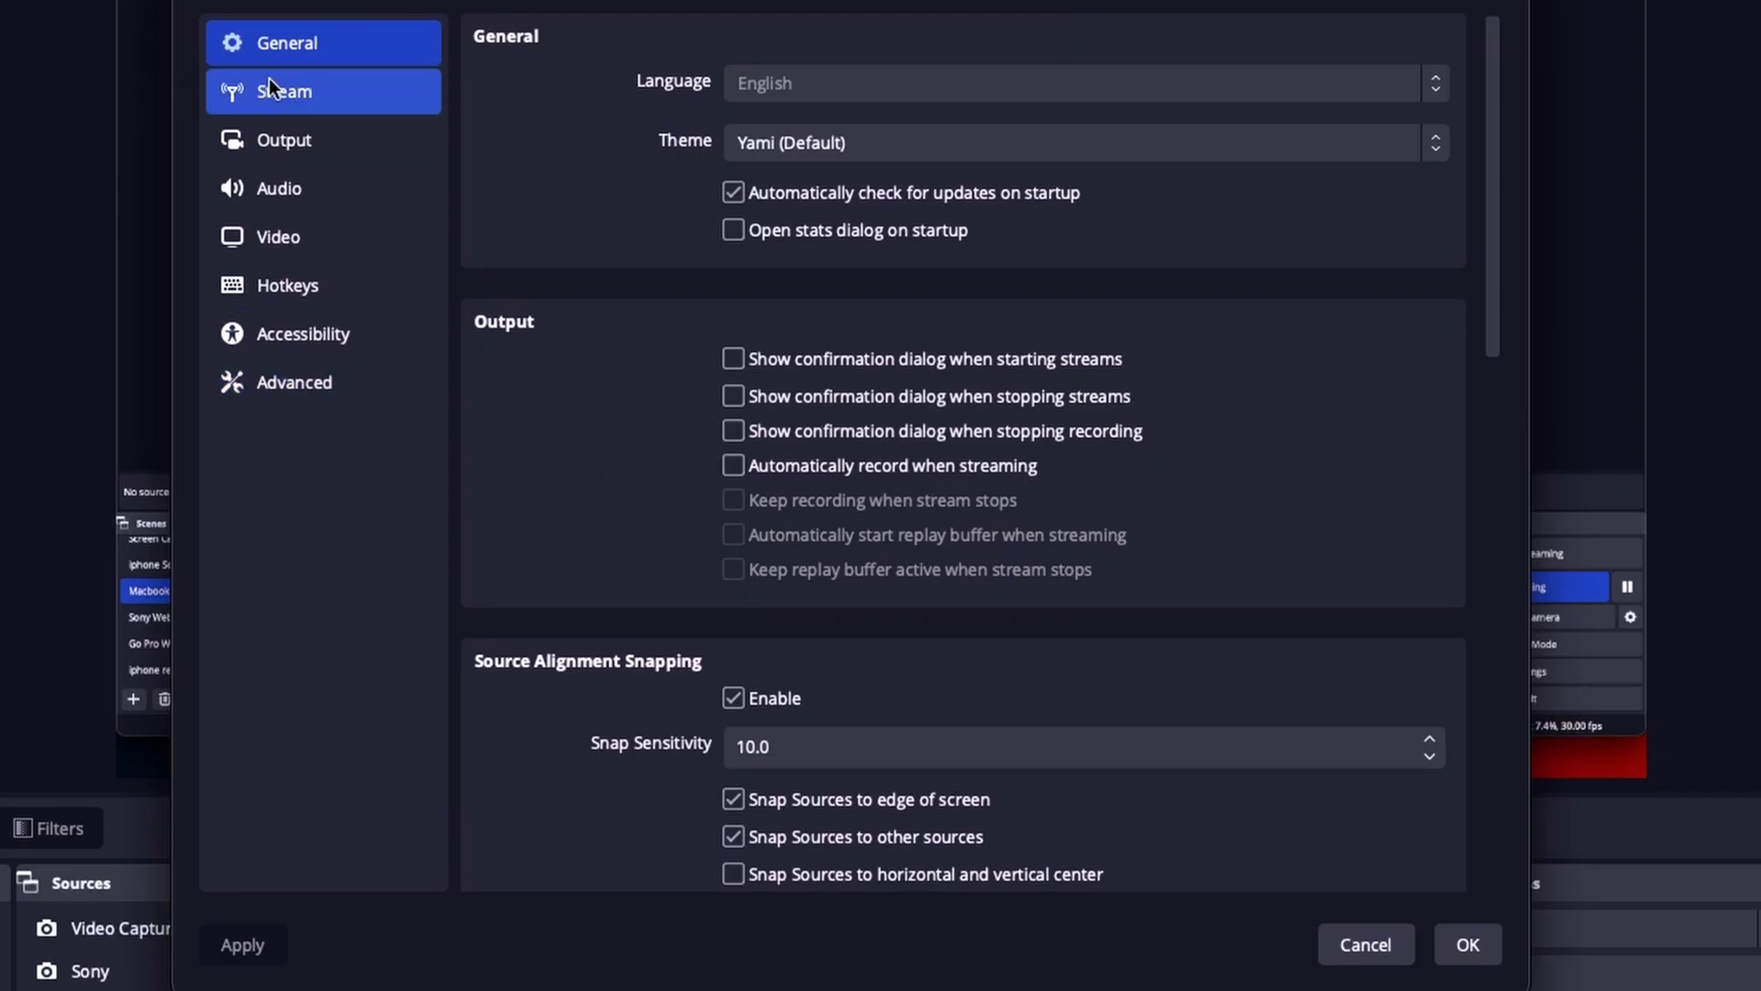
left_click(303, 142)
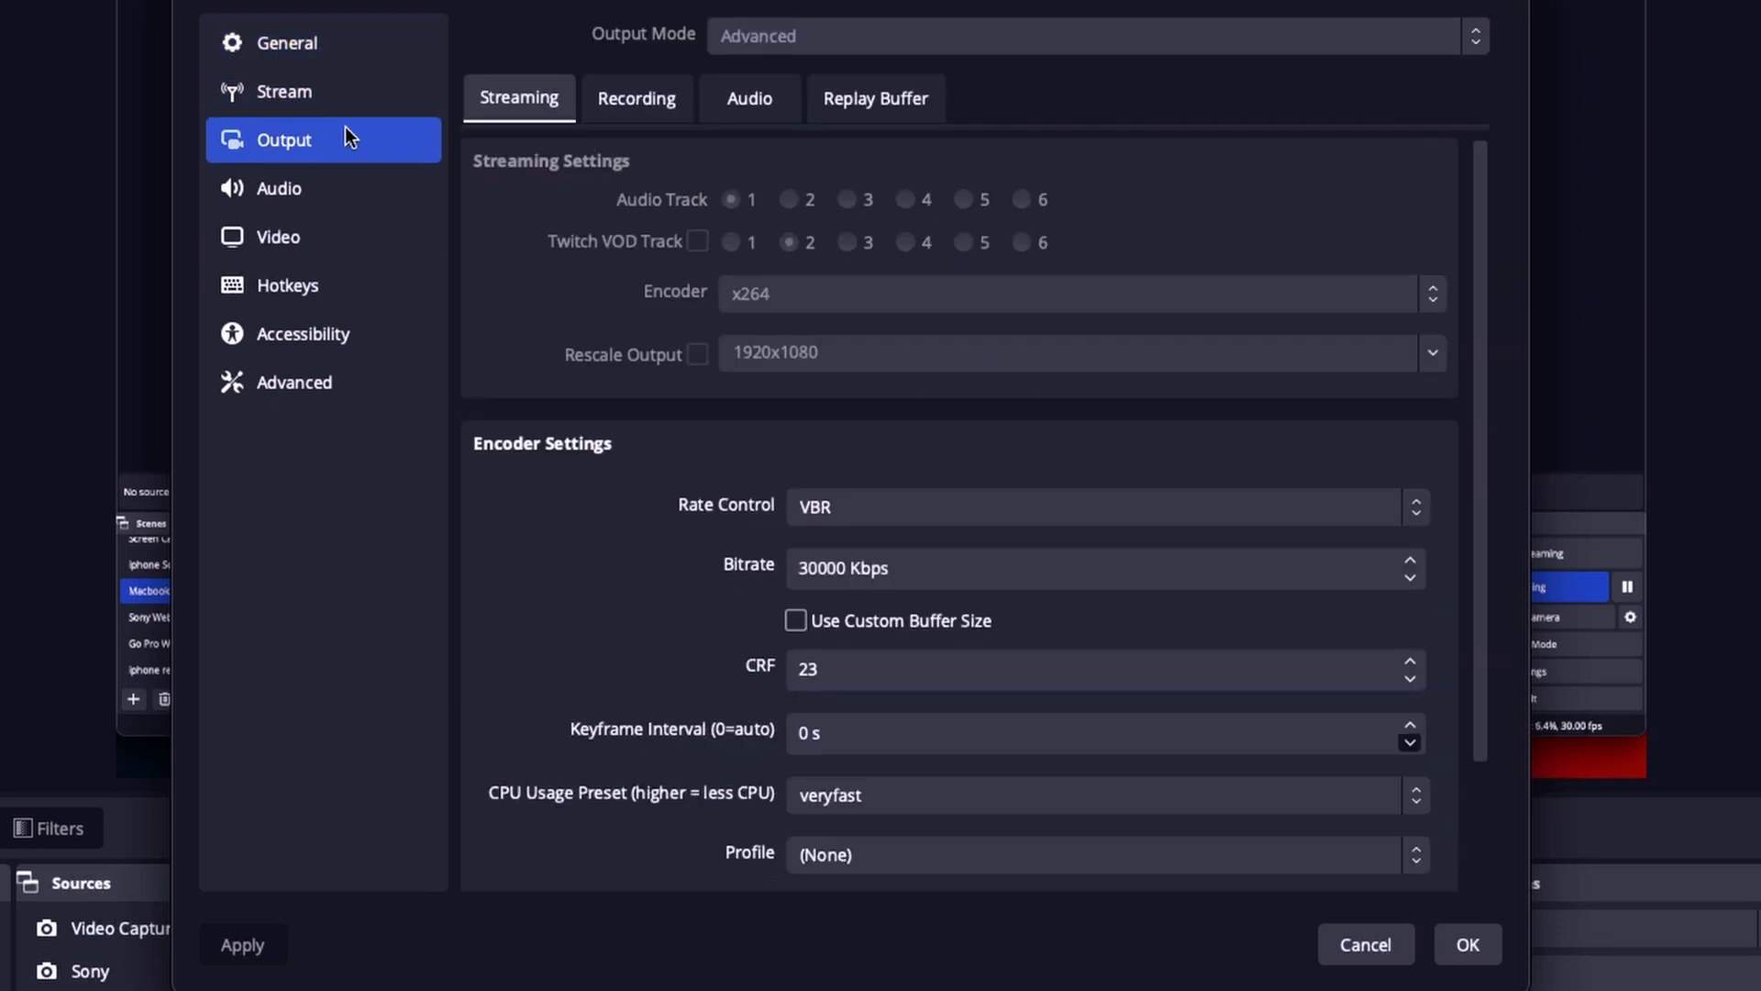
left_click(612, 96)
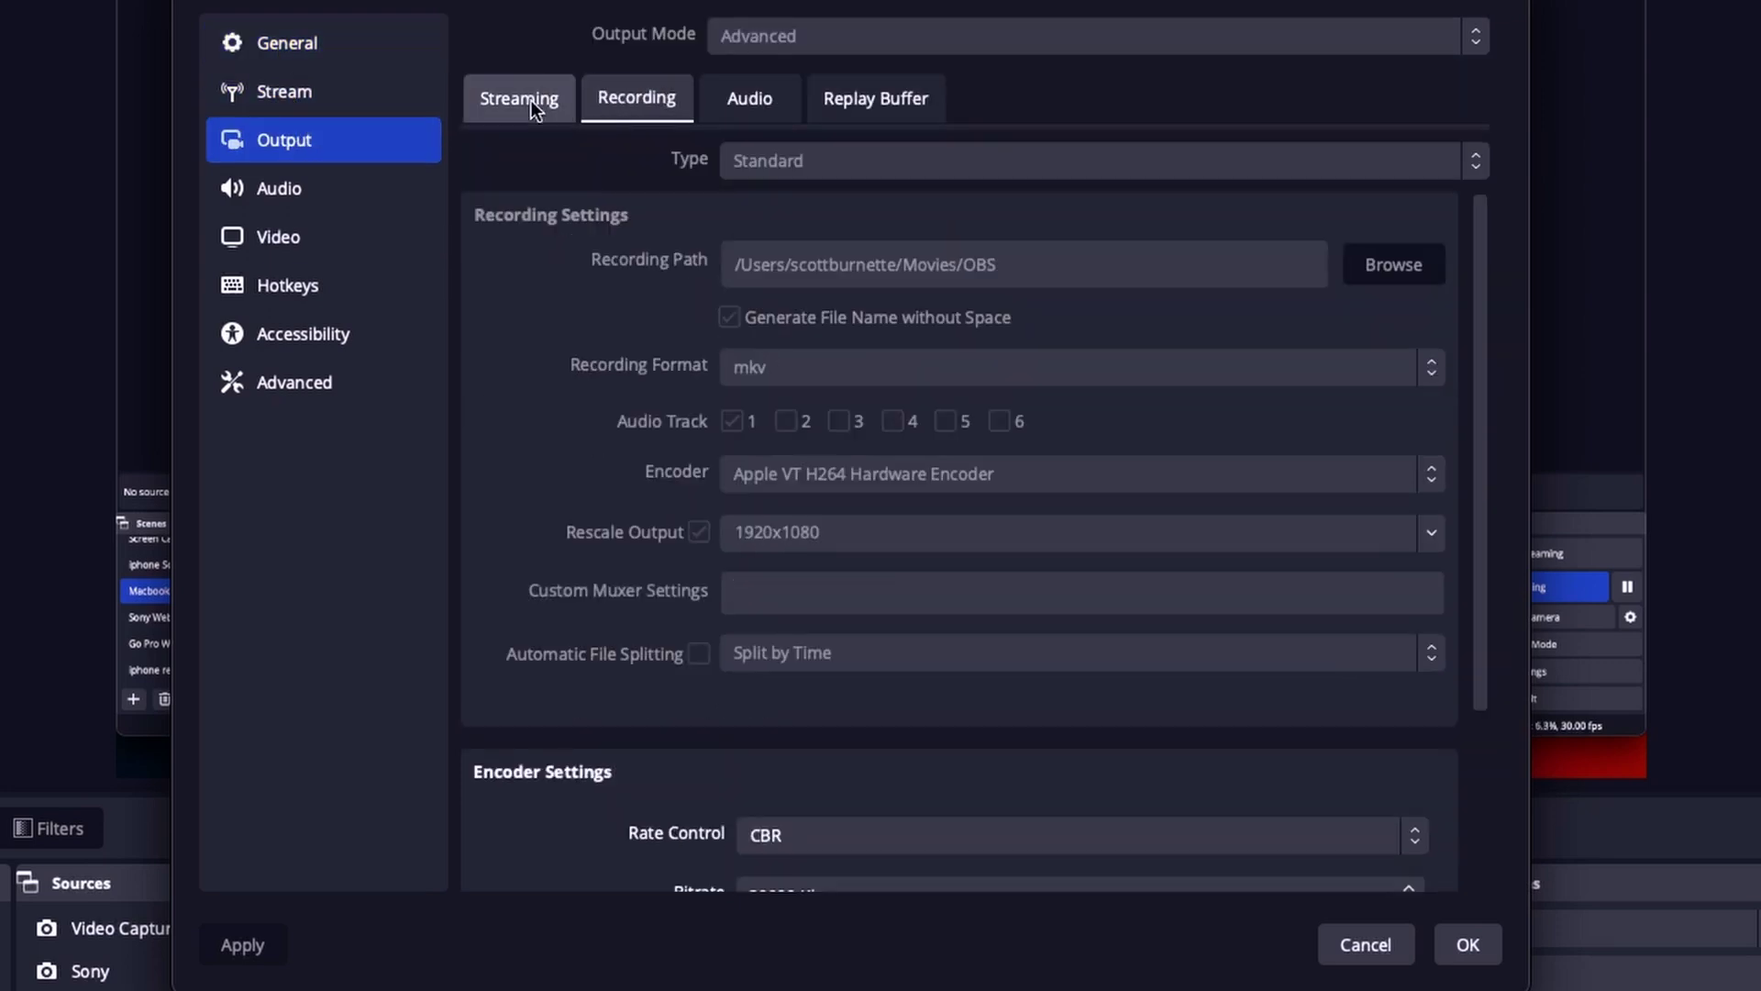
left_click(295, 295)
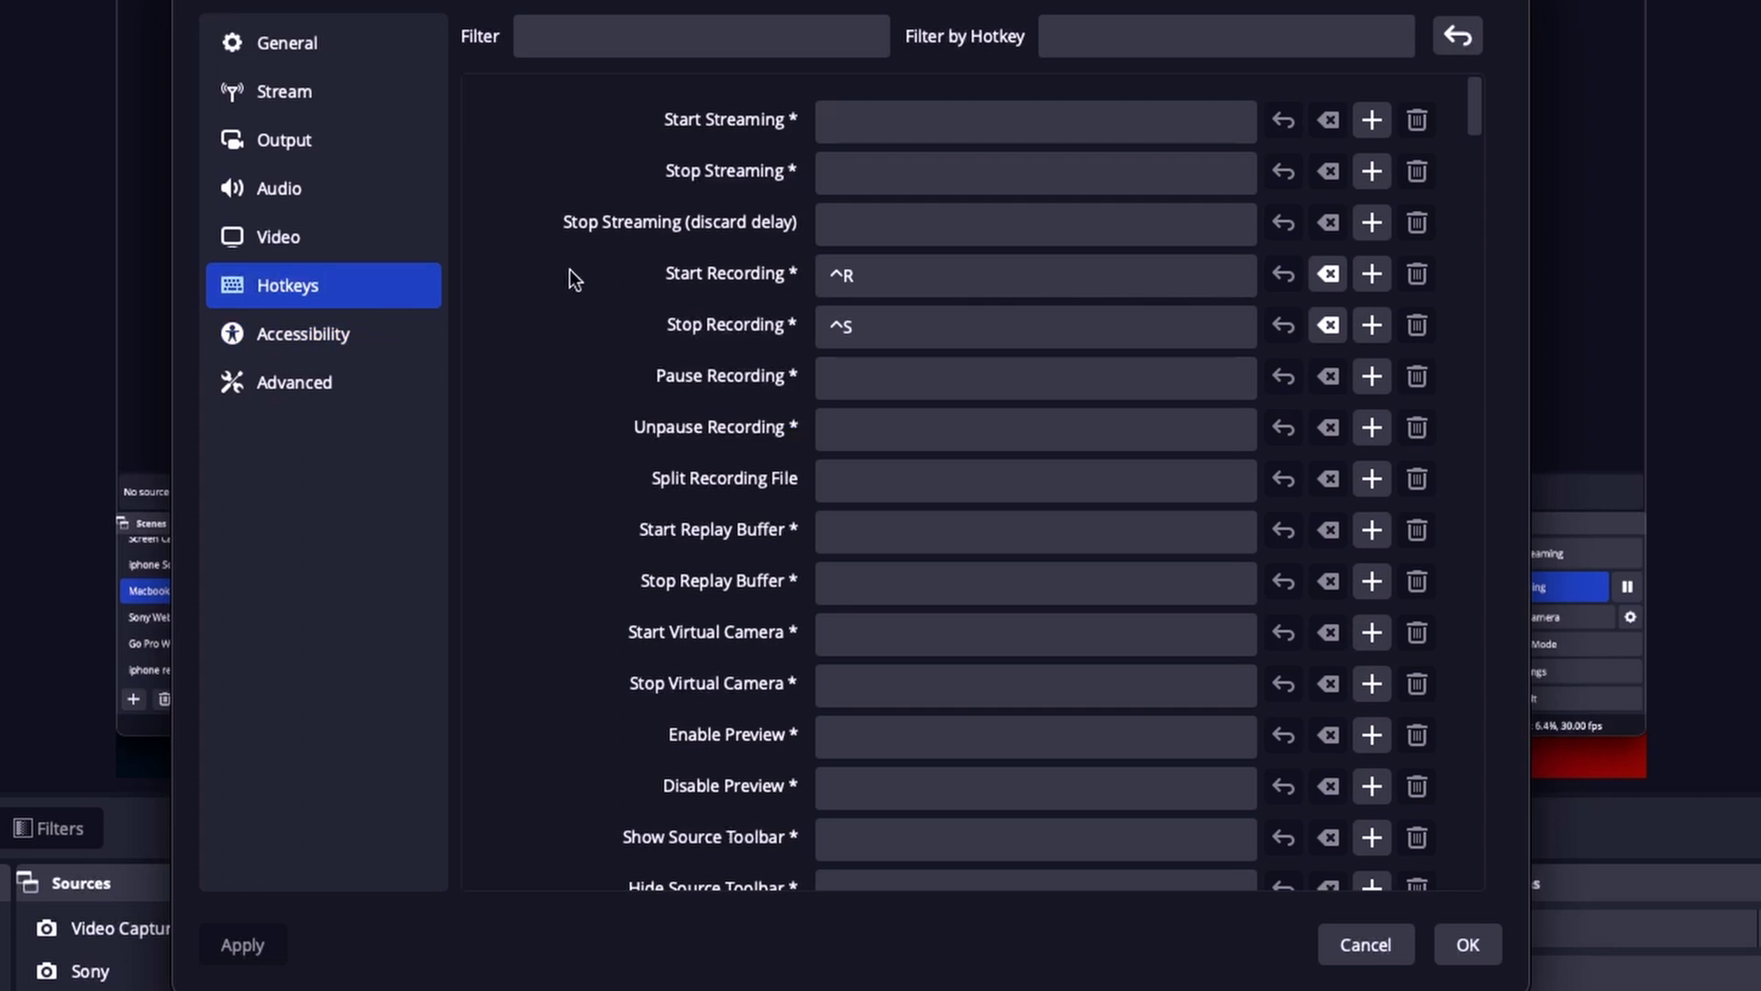
- Look over every scene's hotkey assignments, then cancel out of Settings without saving
scroll(541, 303, "down", 1)
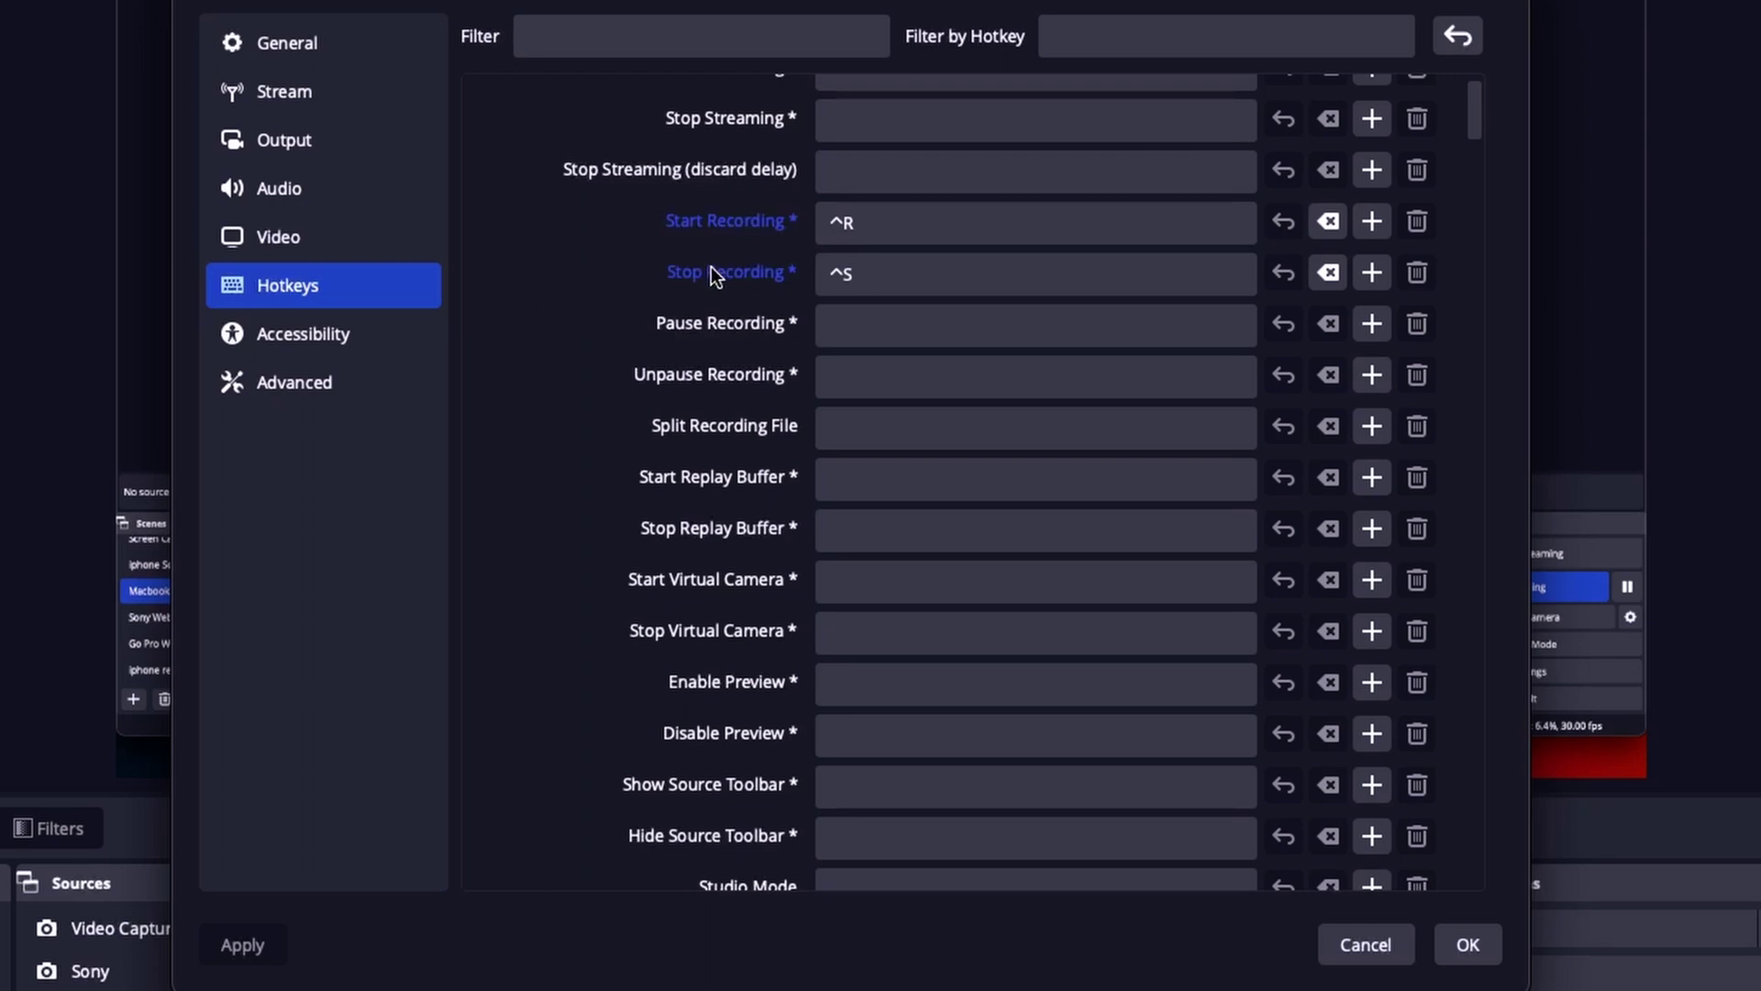
scroll(557, 296, "down", 10)
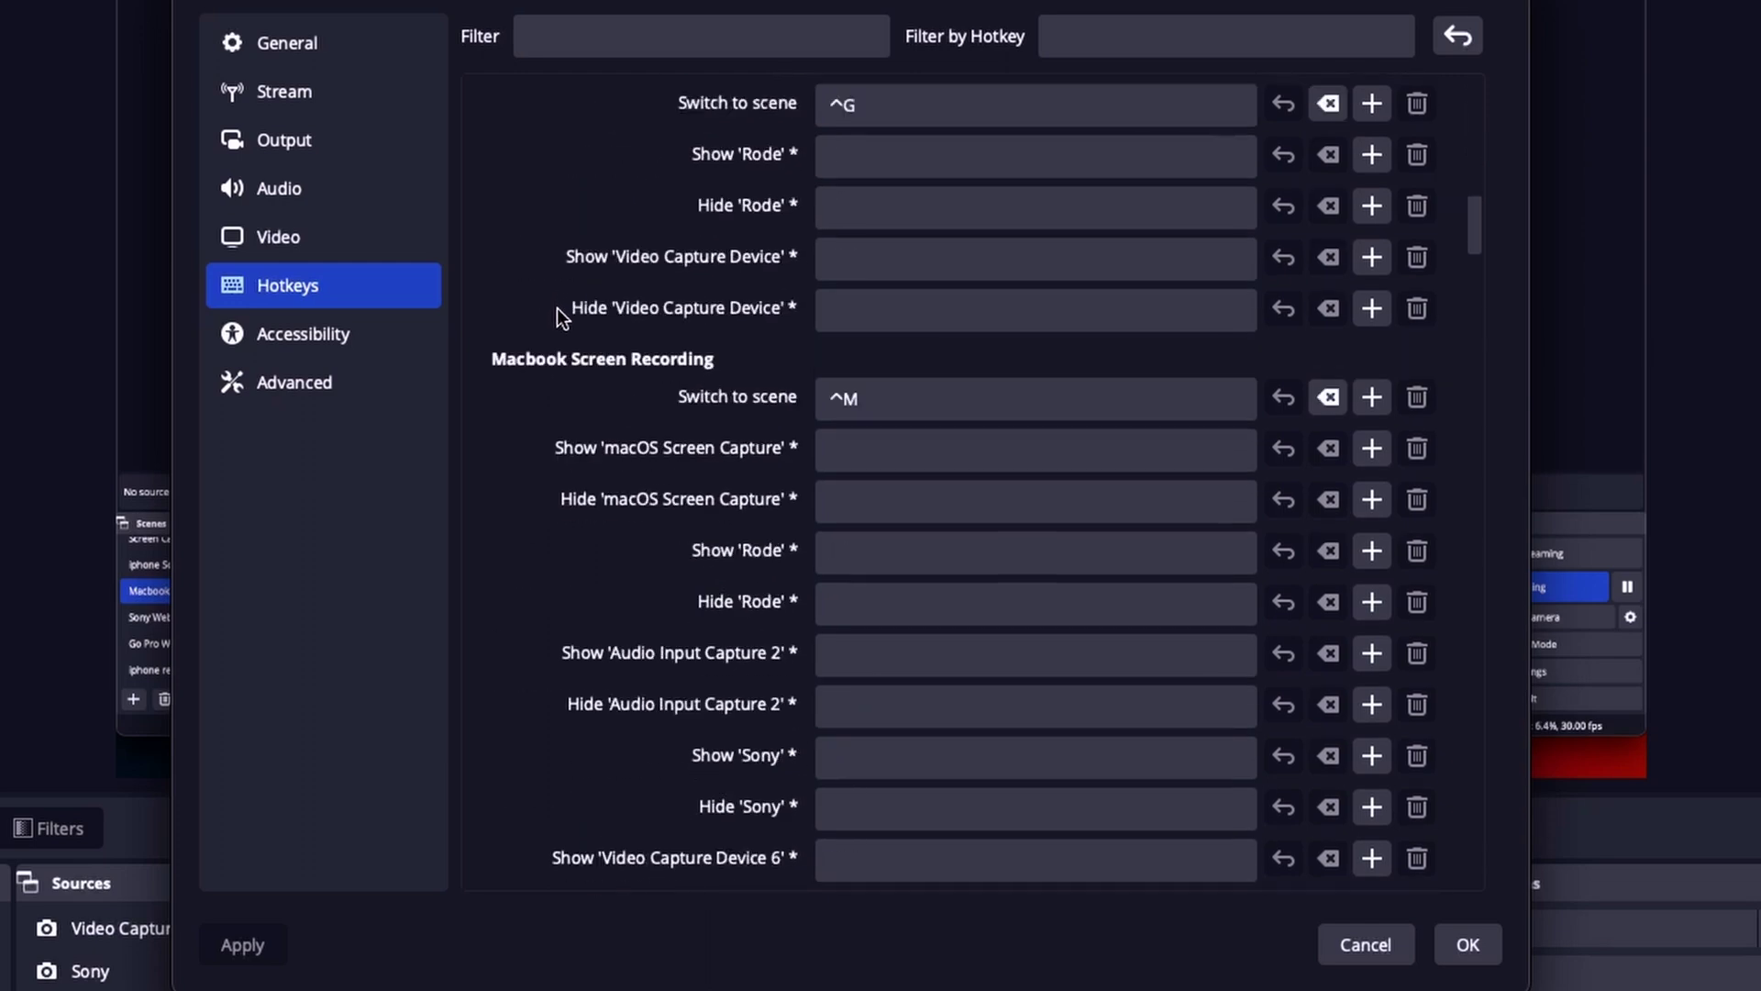
scroll(558, 312, "up", 15)
scroll(558, 311, "down", 10)
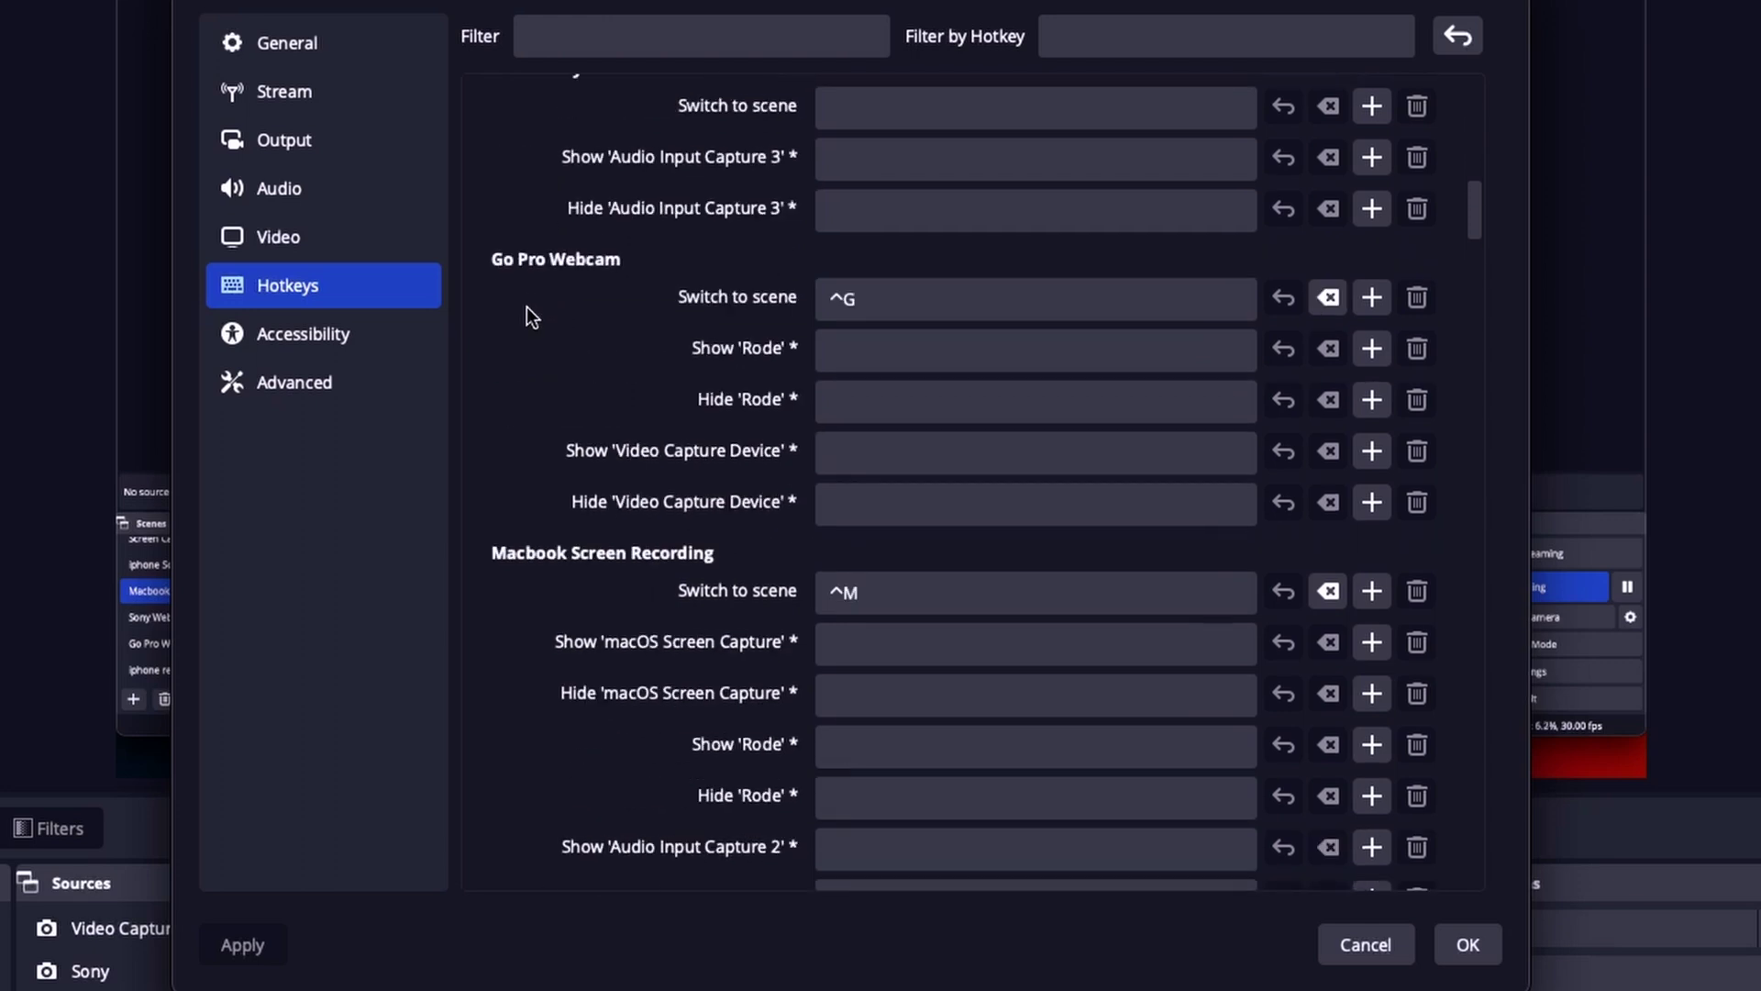
scroll(515, 367, "down", 3)
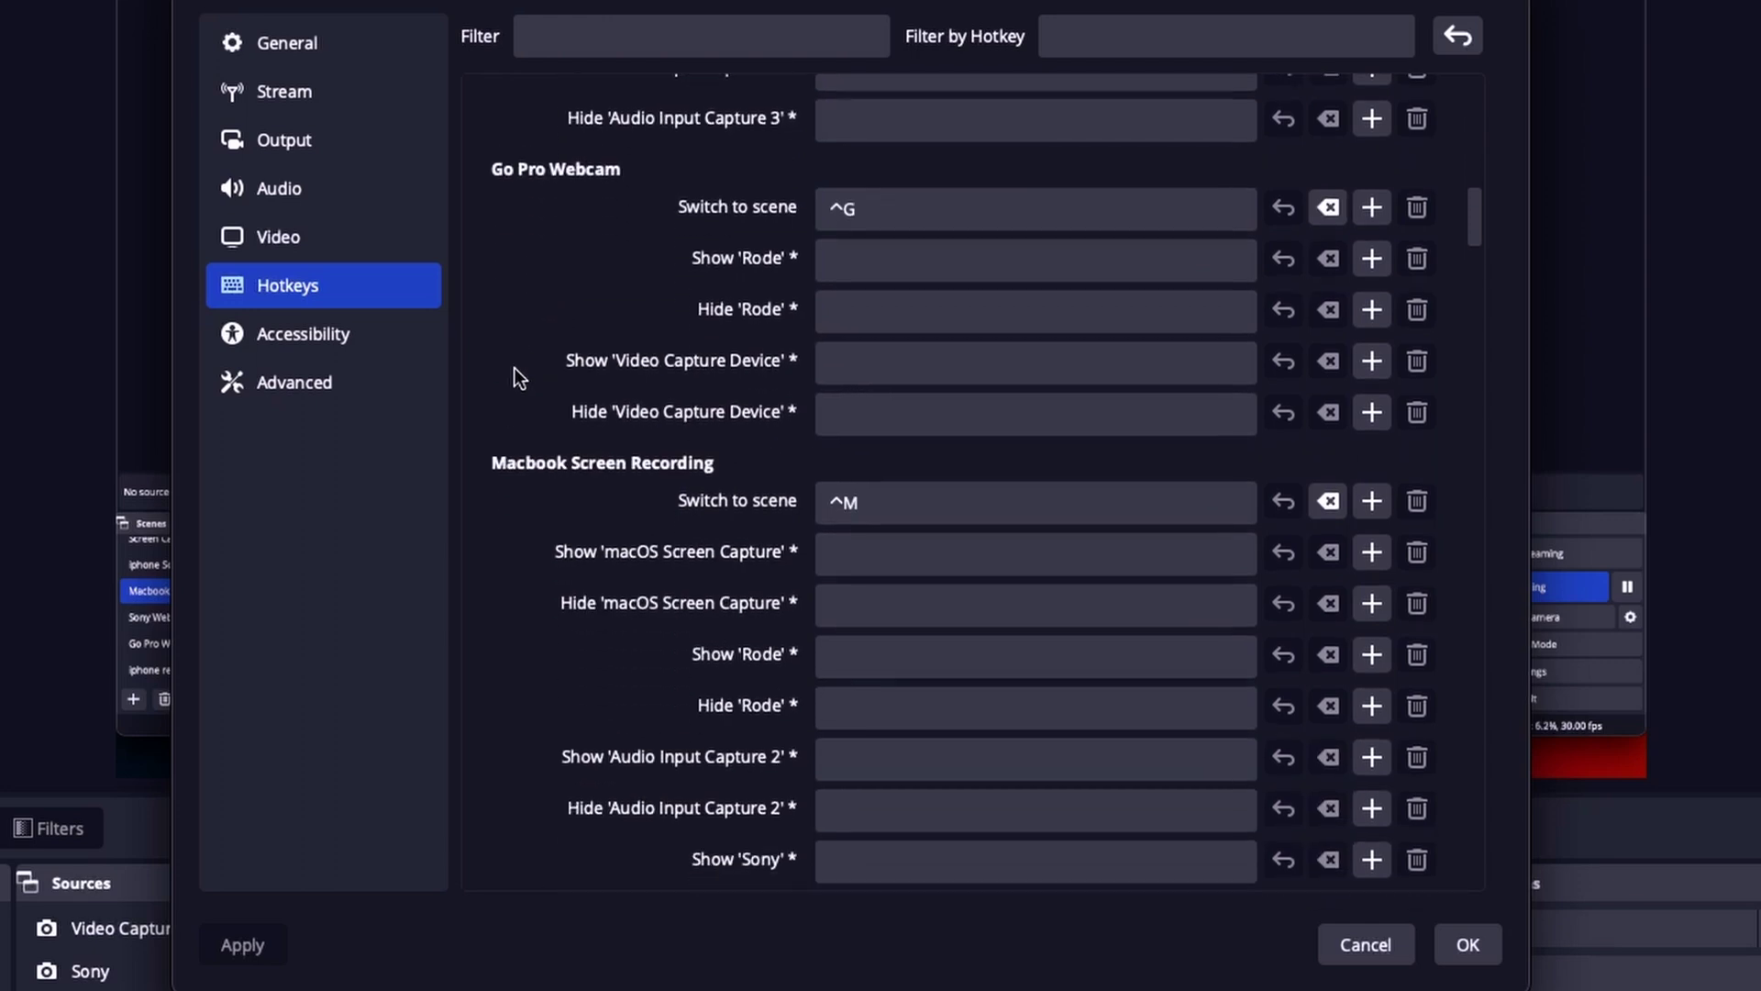
scroll(513, 372, "down", 3)
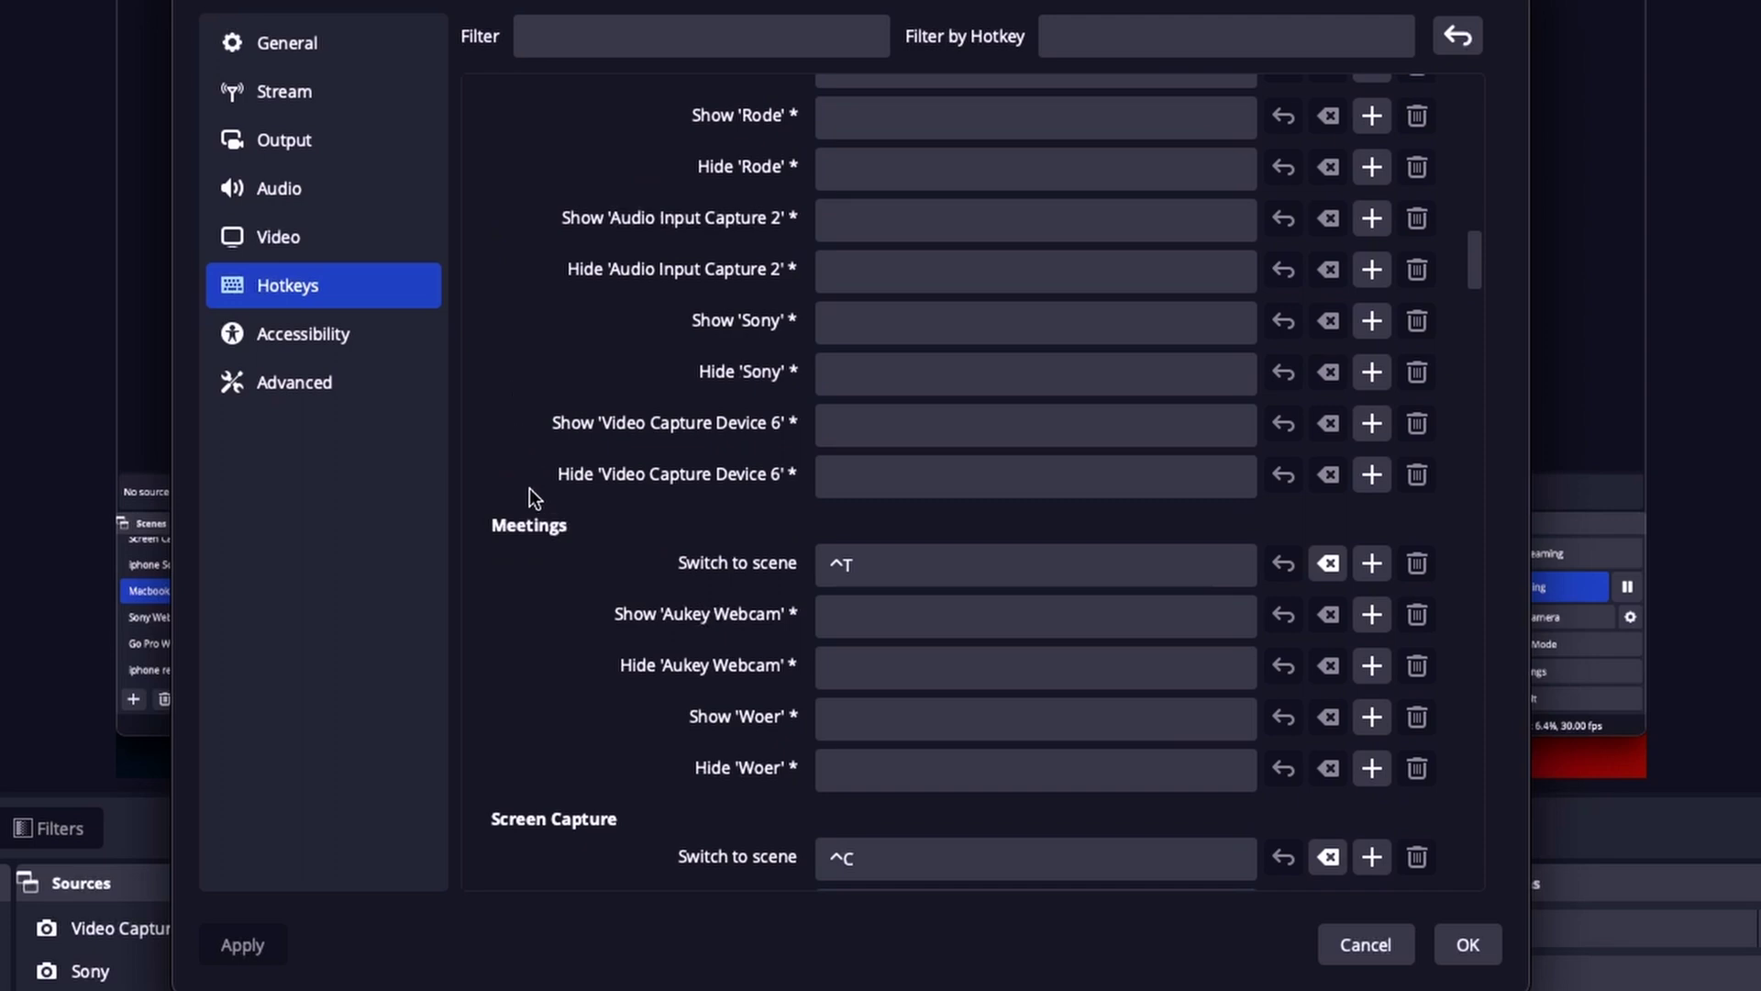
scroll(545, 578, "down", 3)
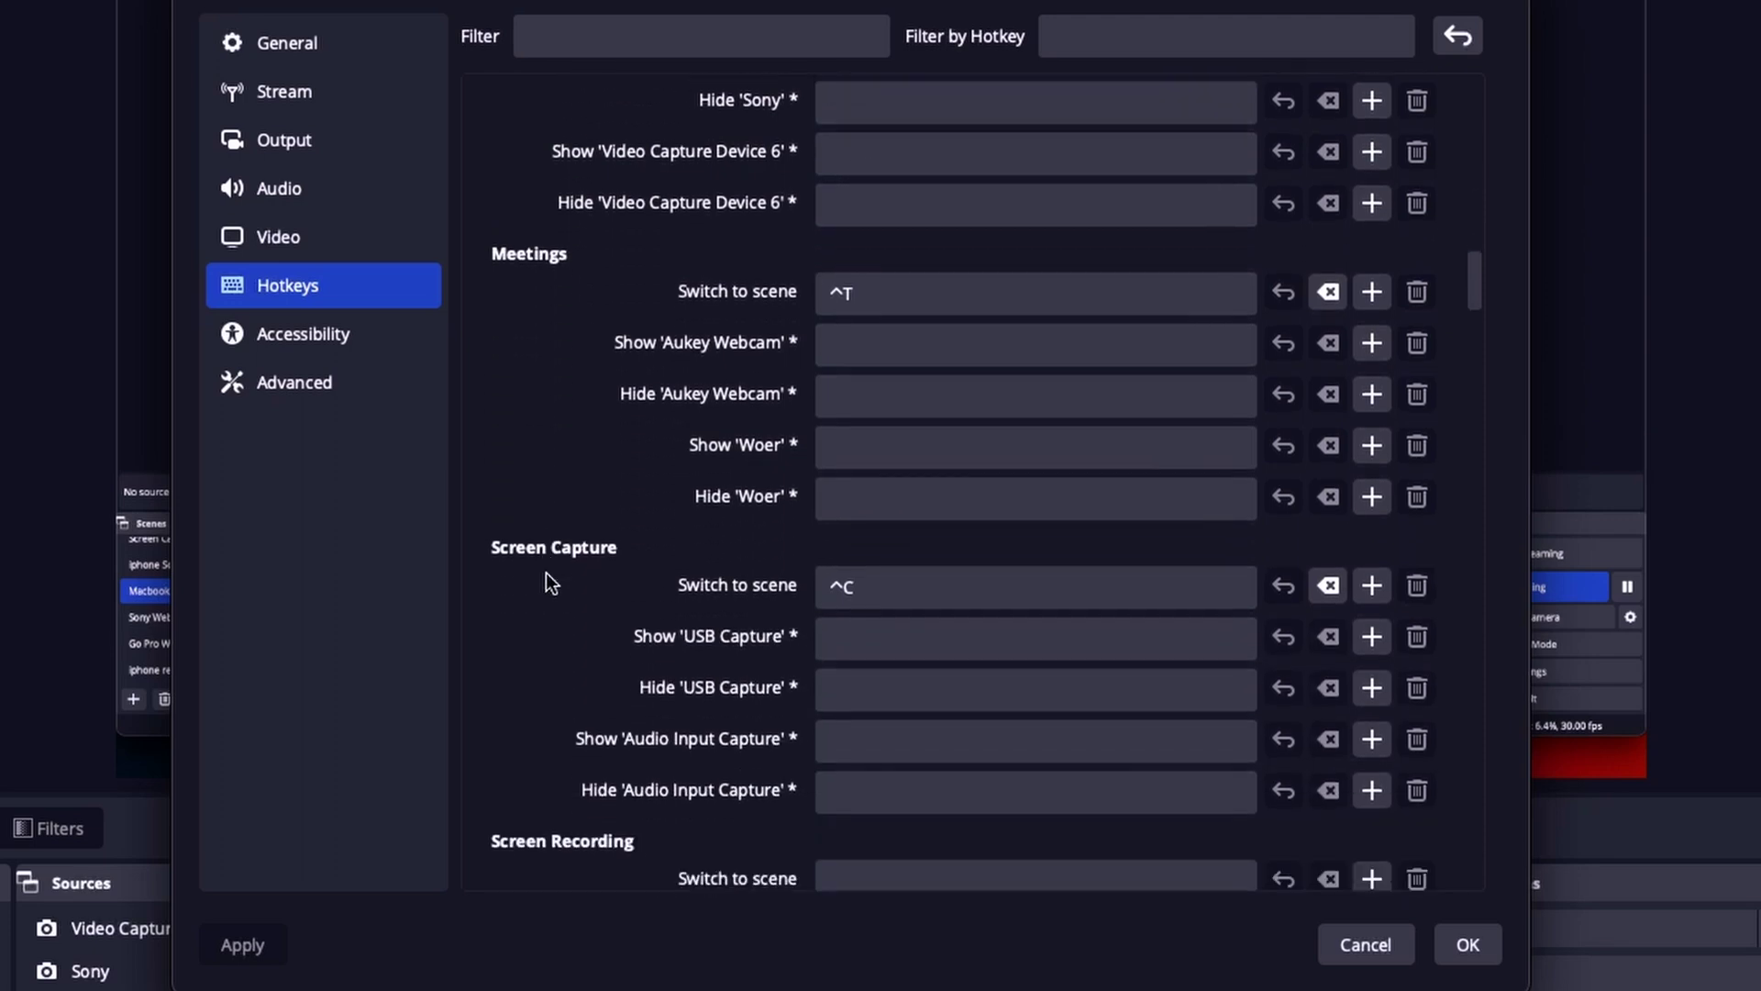
scroll(547, 573, "down", 9)
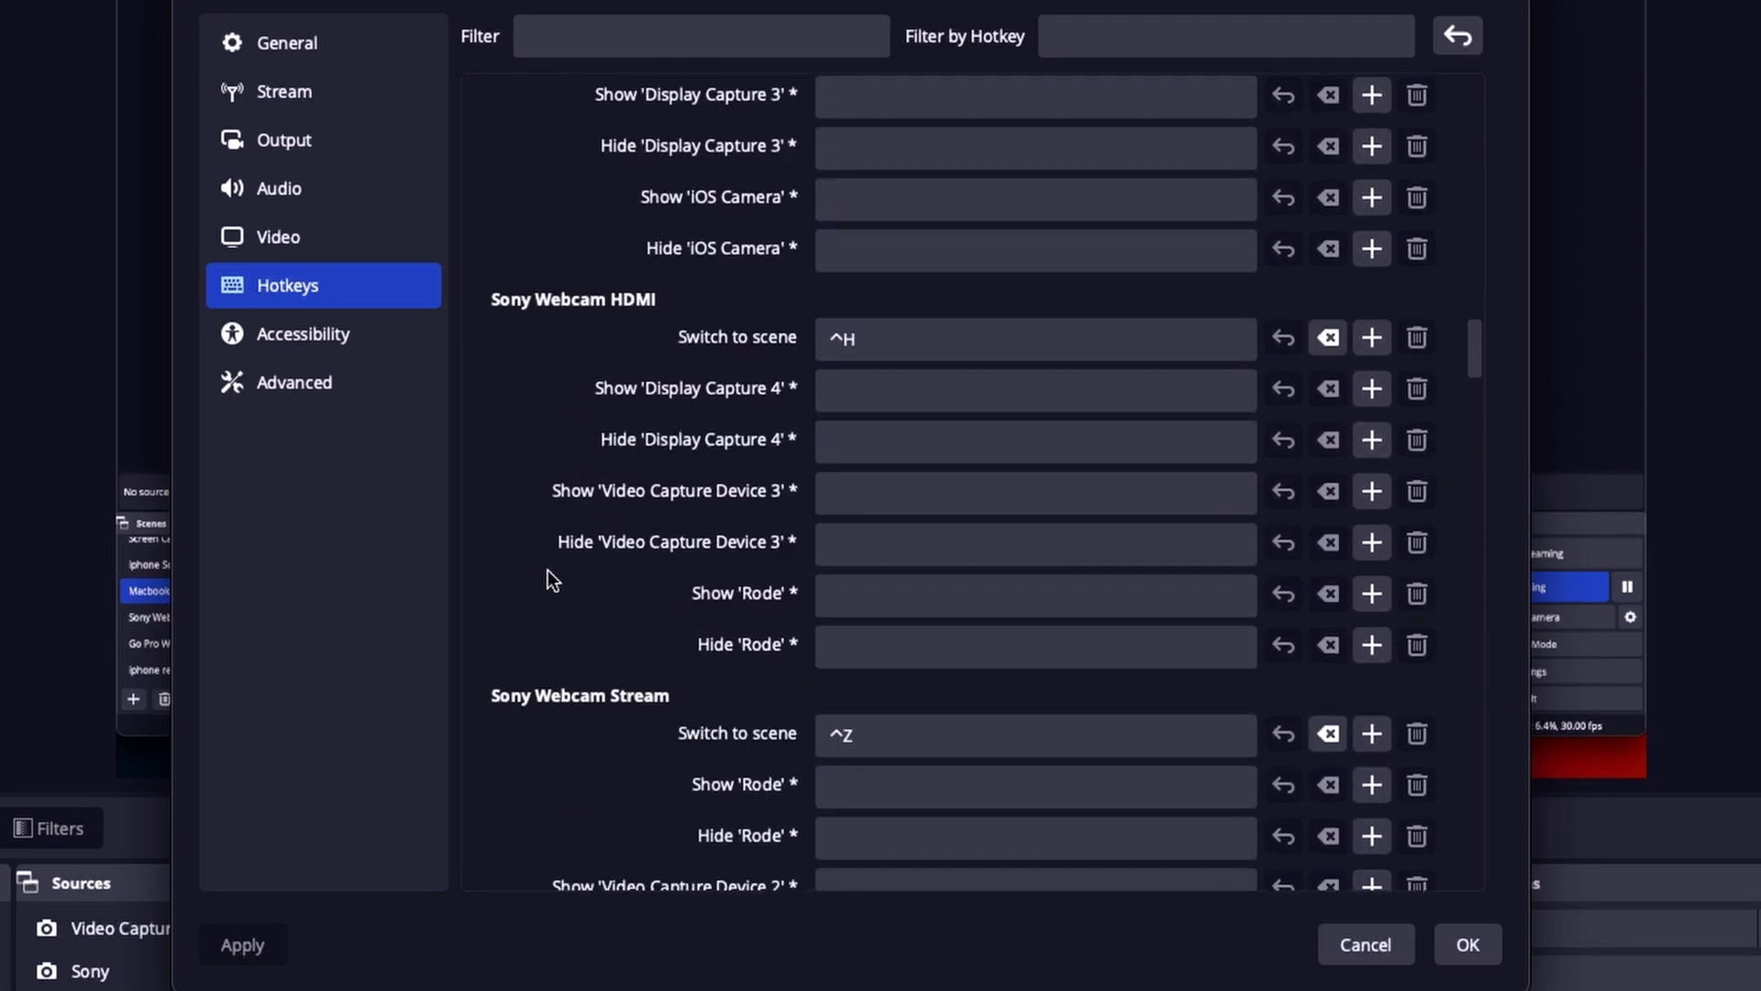
scroll(534, 525, "down", 1)
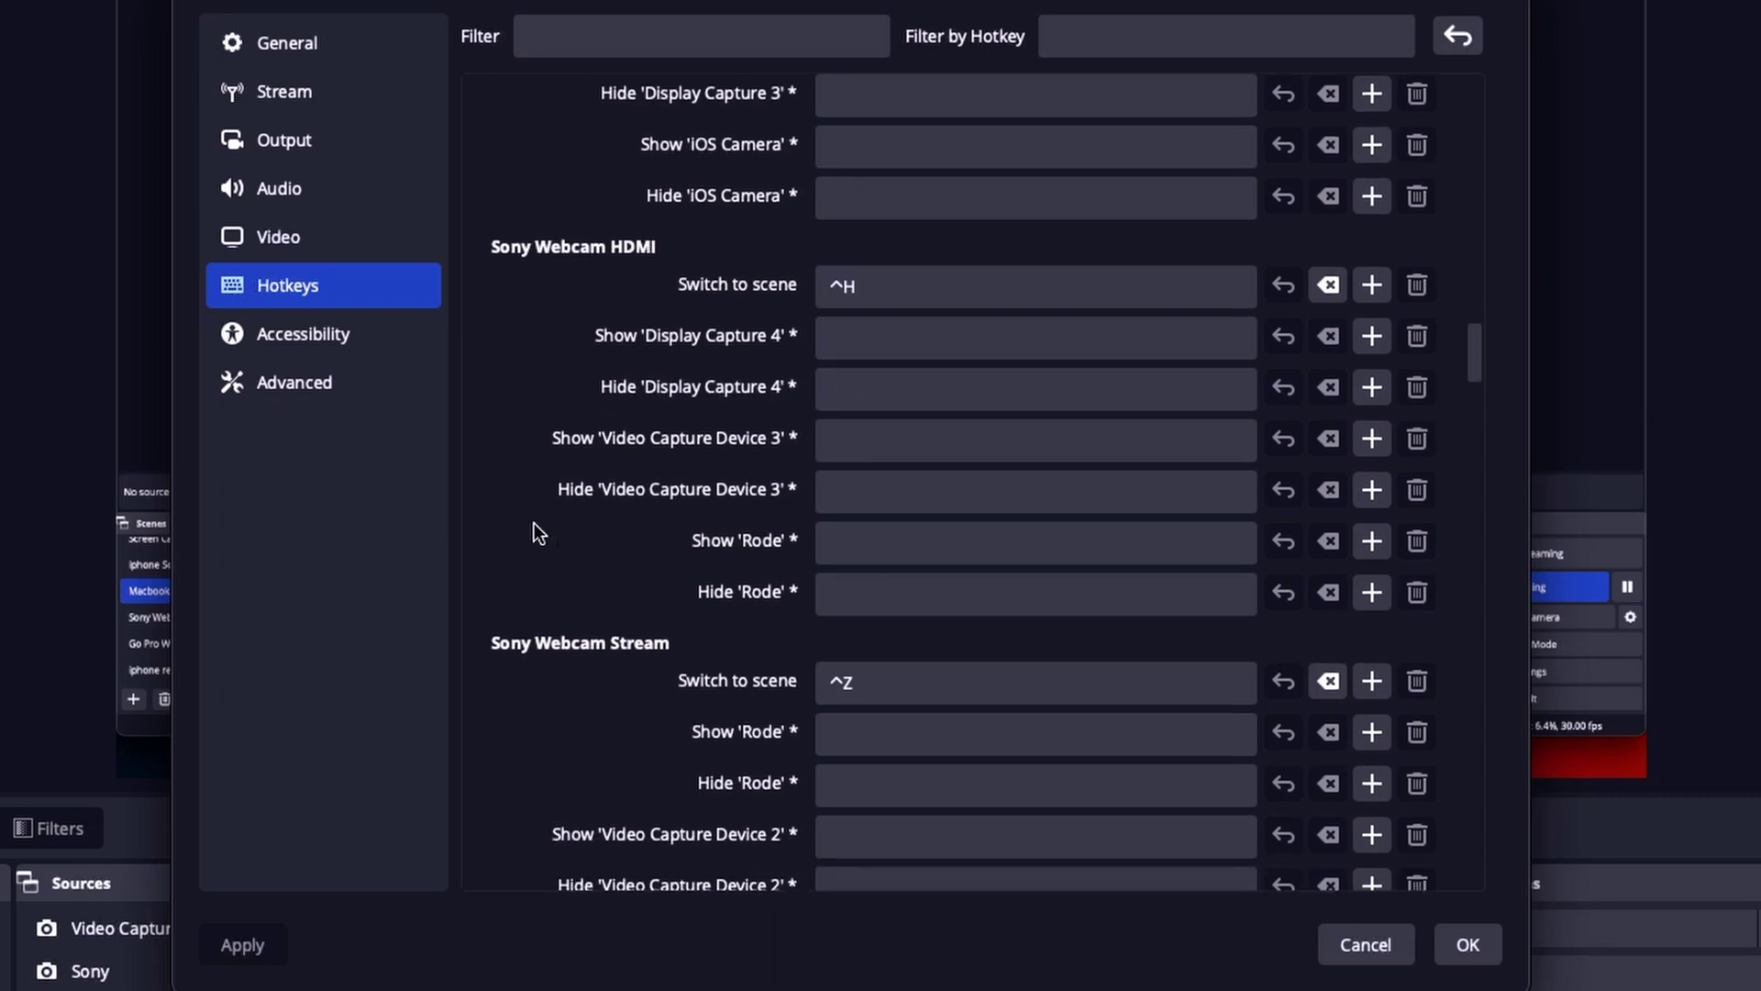
scroll(534, 532, "down", 2)
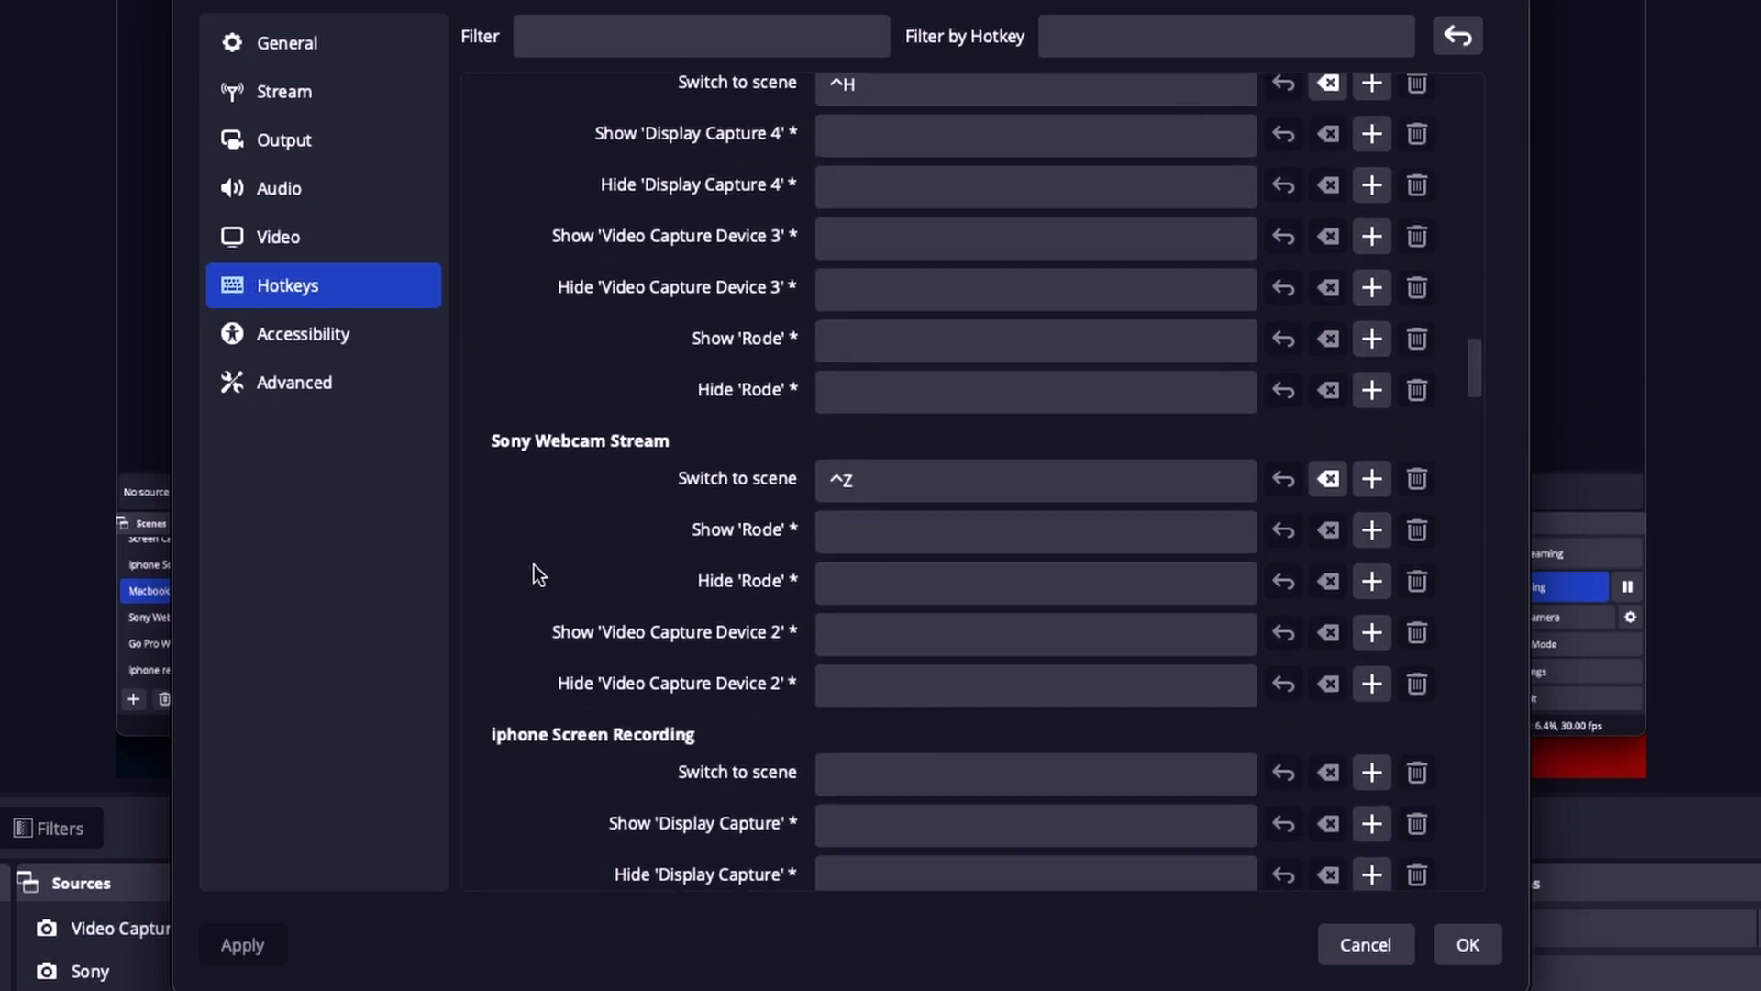
scroll(534, 563, "down", 5)
scroll(532, 558, "down", 1)
scroll(532, 557, "down", 7)
scroll(532, 558, "down", 6)
scroll(532, 558, "up", 6)
scroll(532, 558, "up", 20)
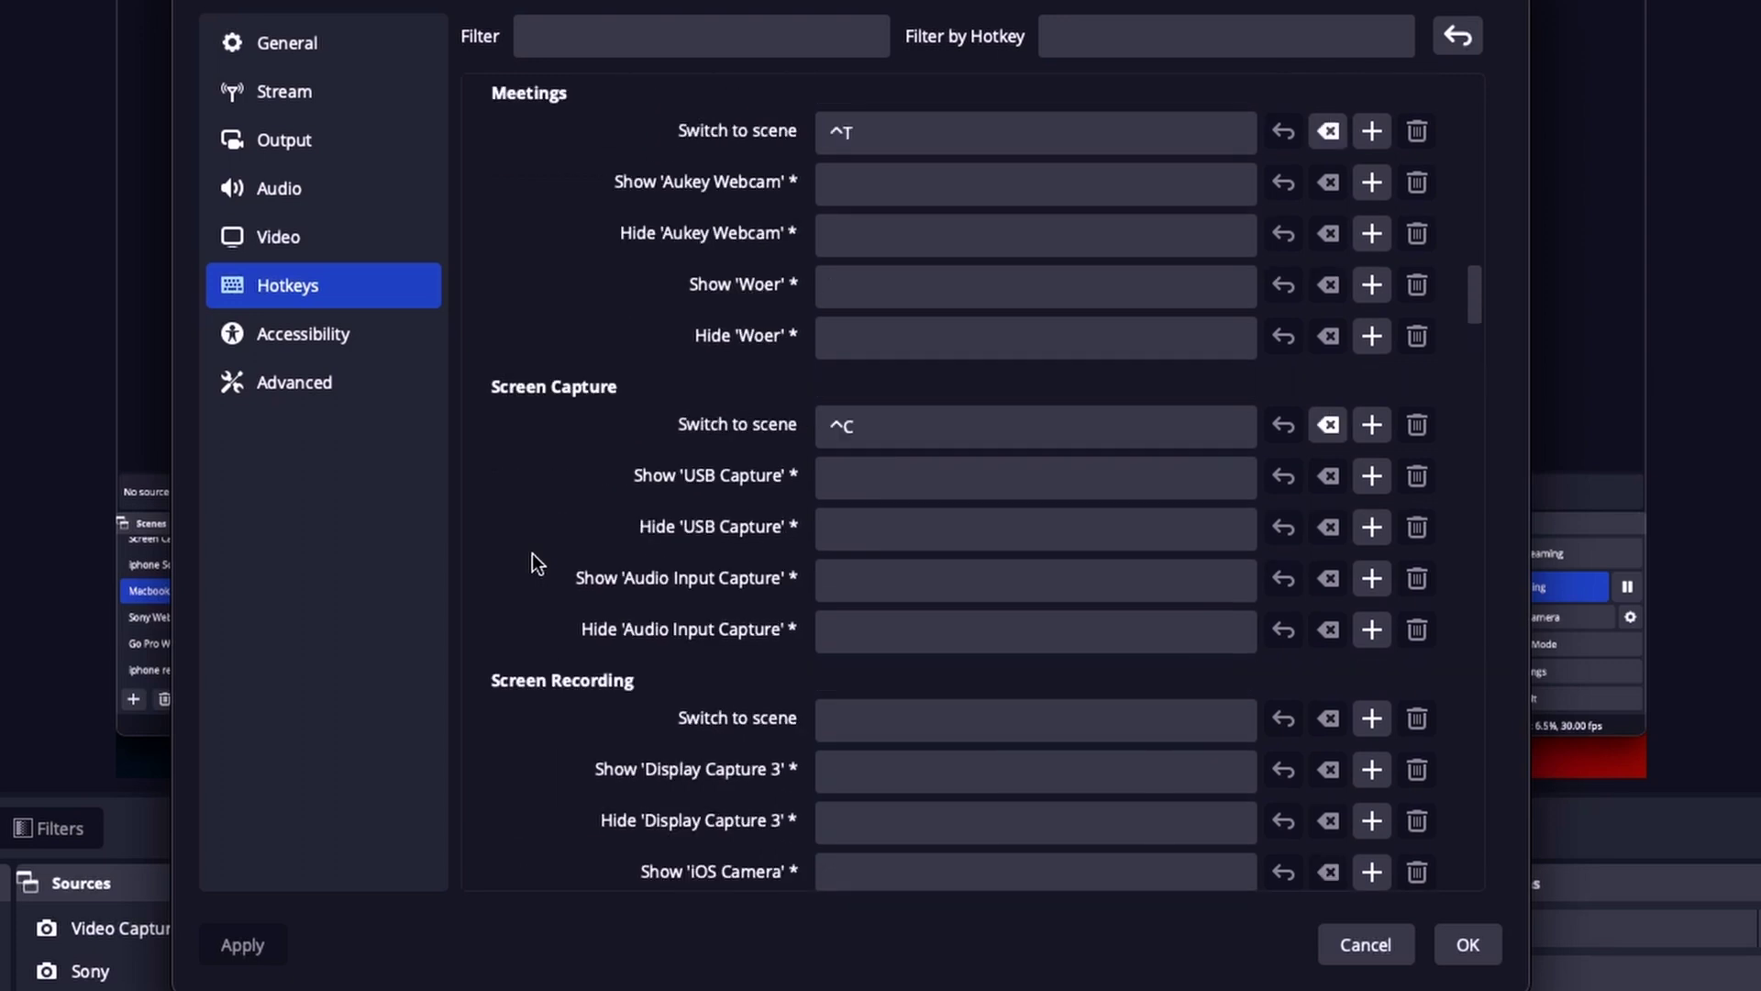
scroll(535, 561, "up", 12)
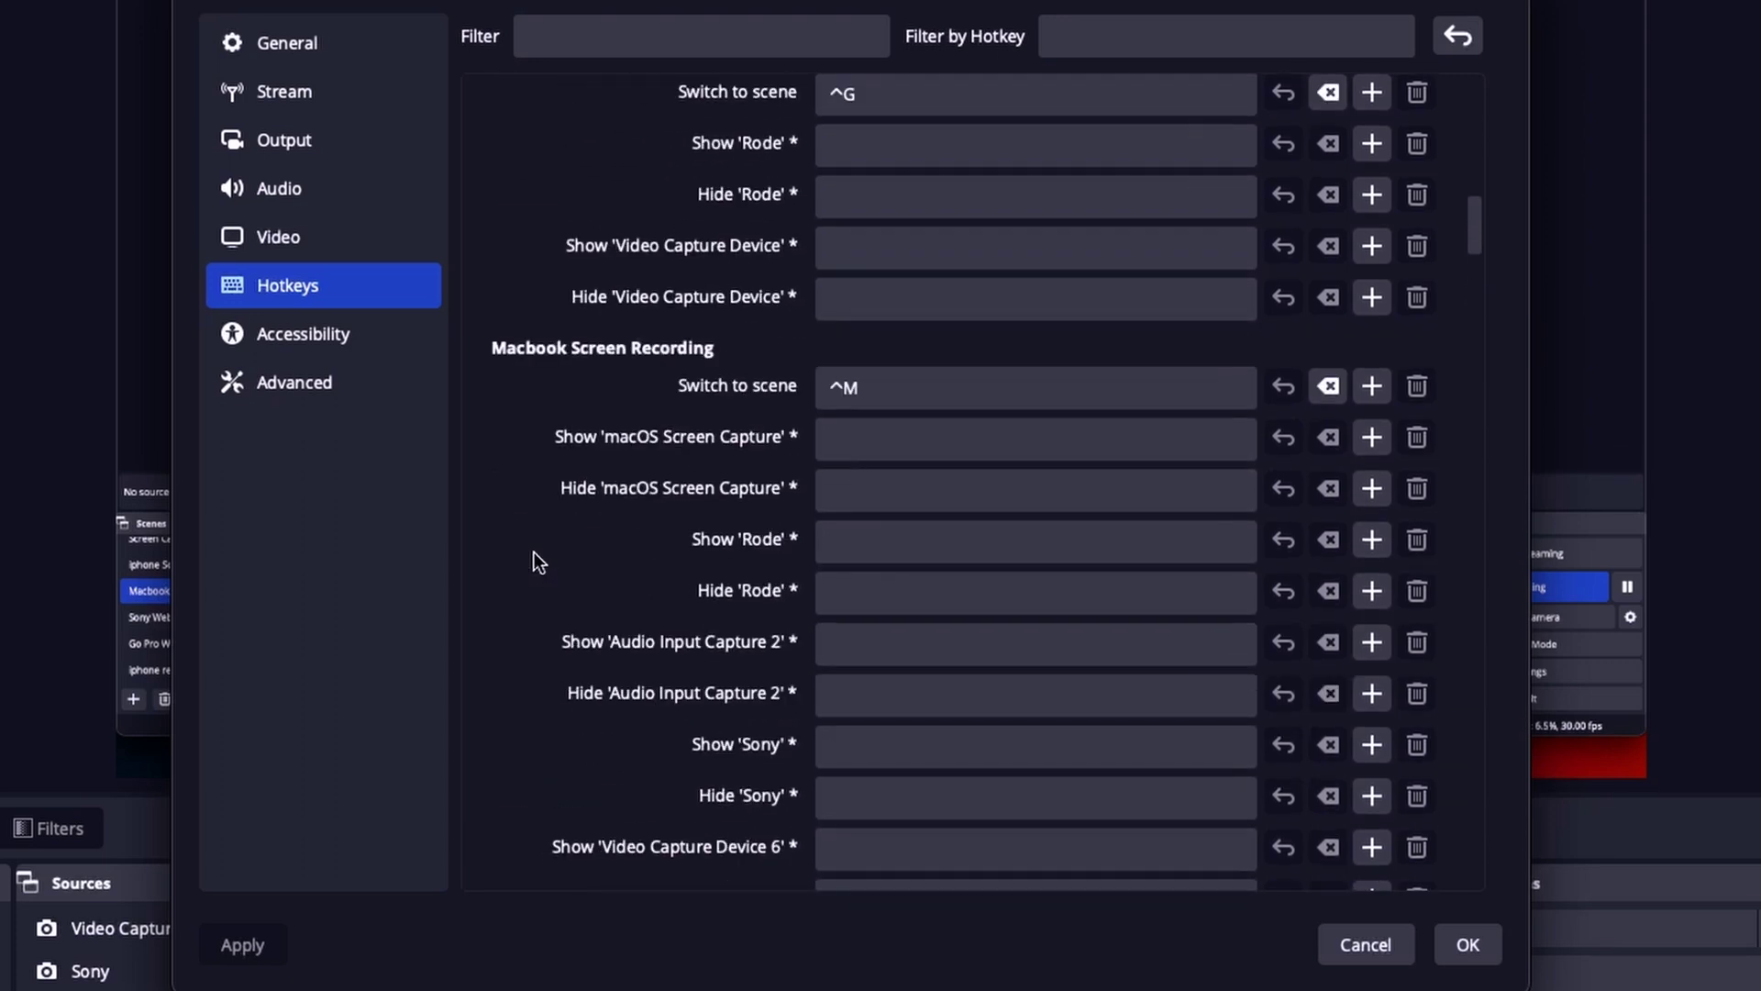
scroll(540, 562, "up", 1)
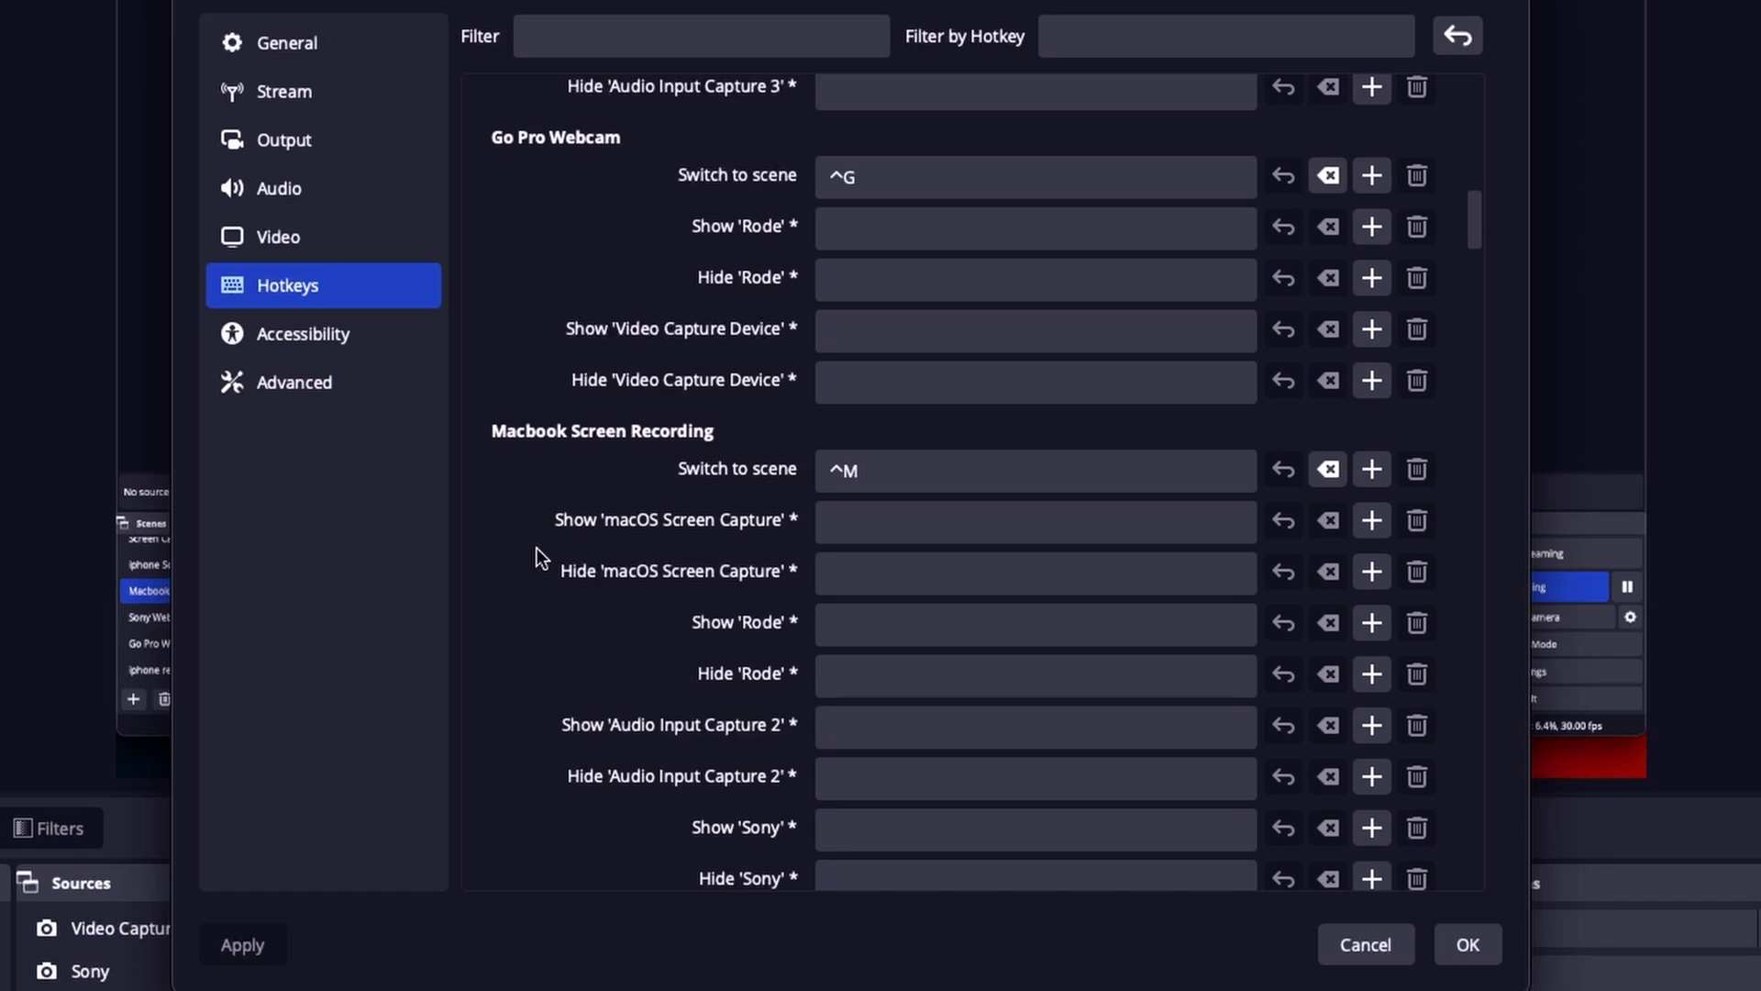
scroll(539, 547, "up", 1)
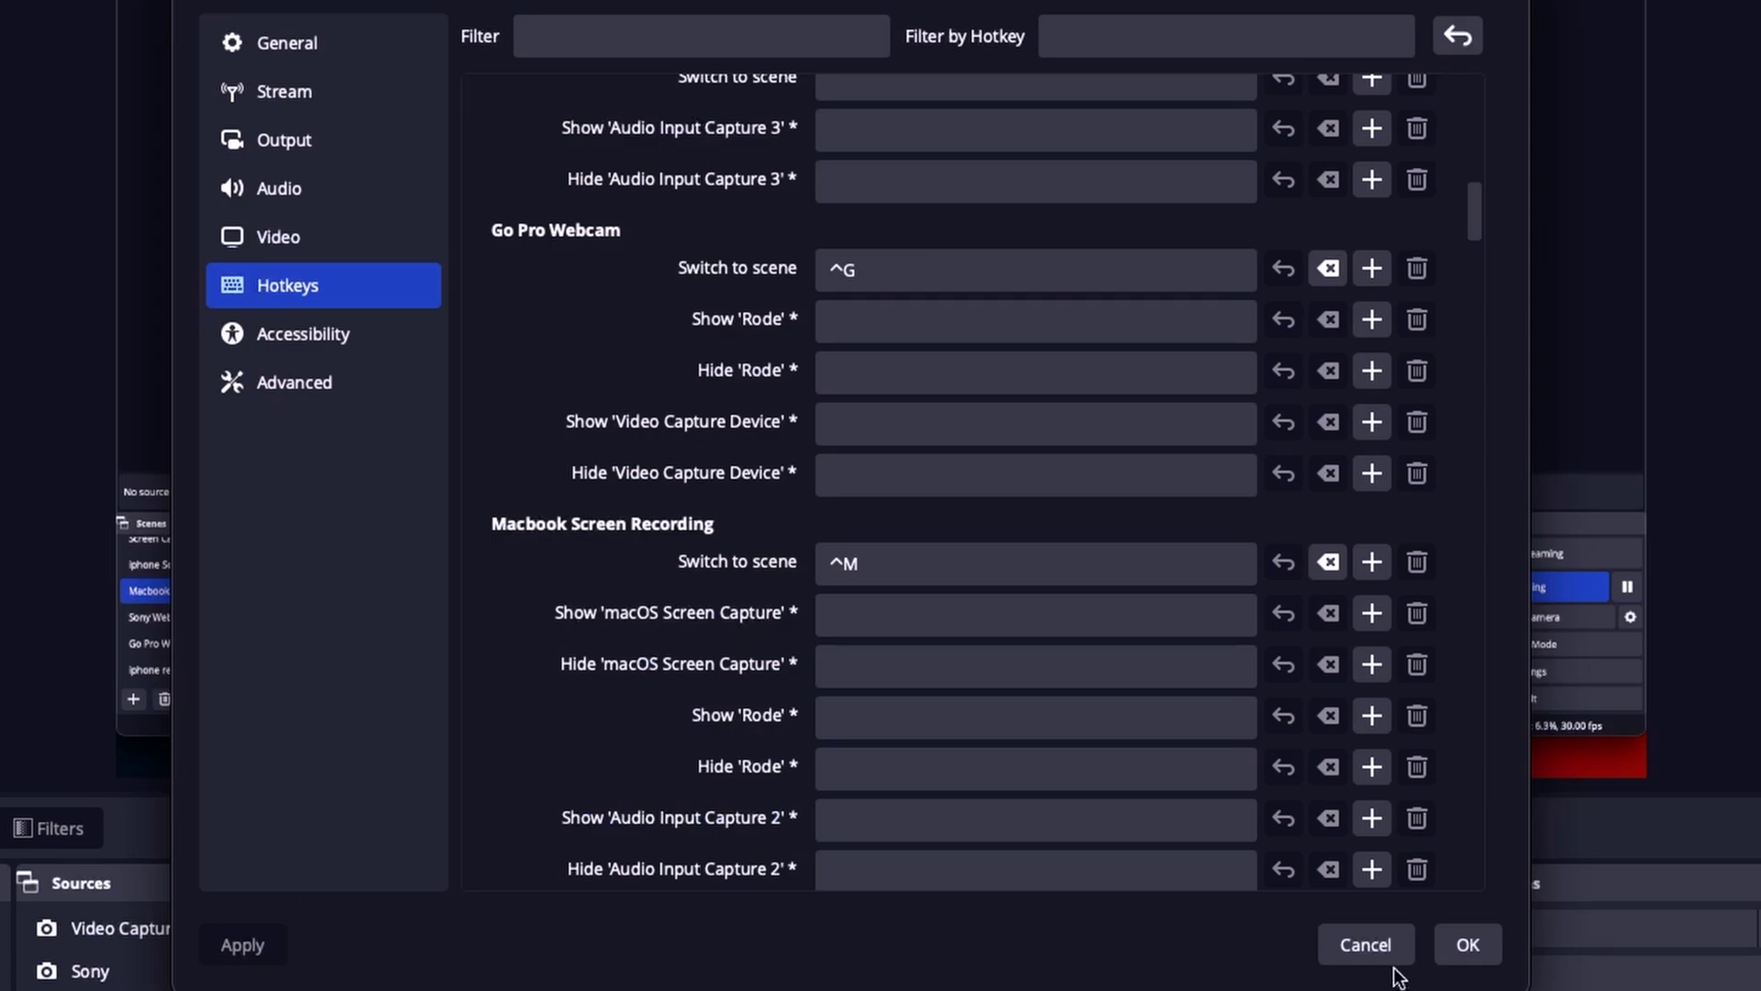
left_click(1367, 947)
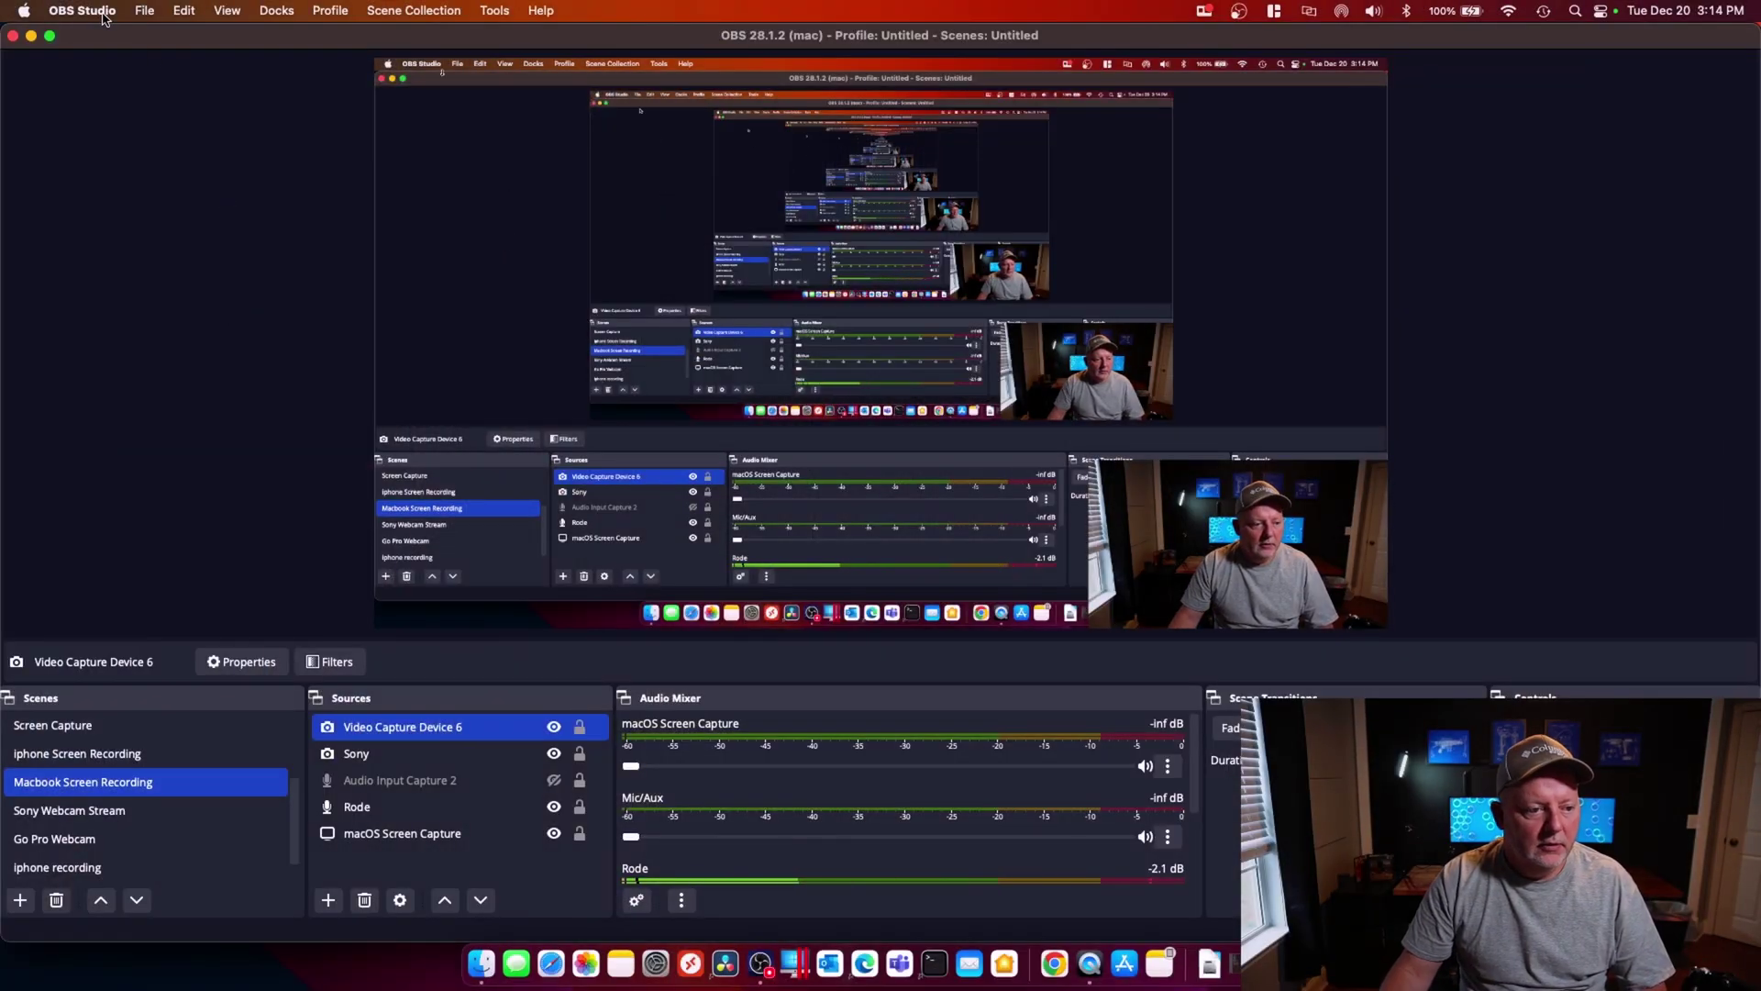
- Minimize OBS and confirm version 28.1.2 (64 bit) in About OBS Studio, then close it
left_click(31, 37)
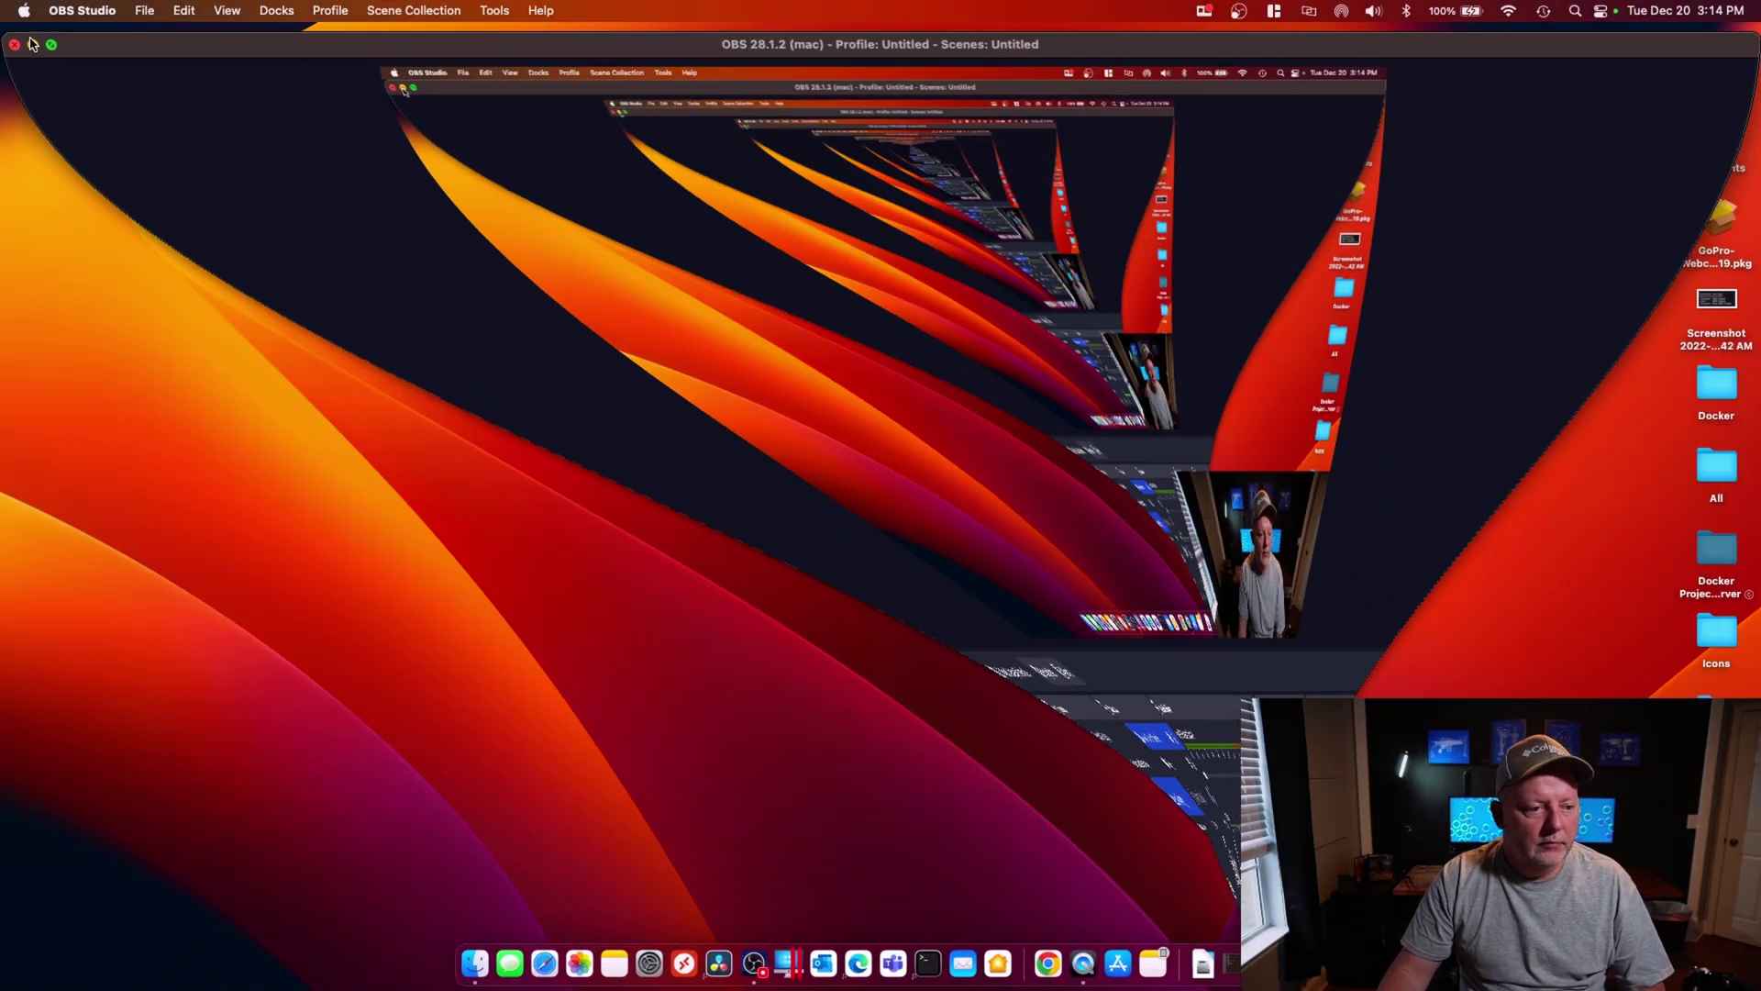
left_click(92, 11)
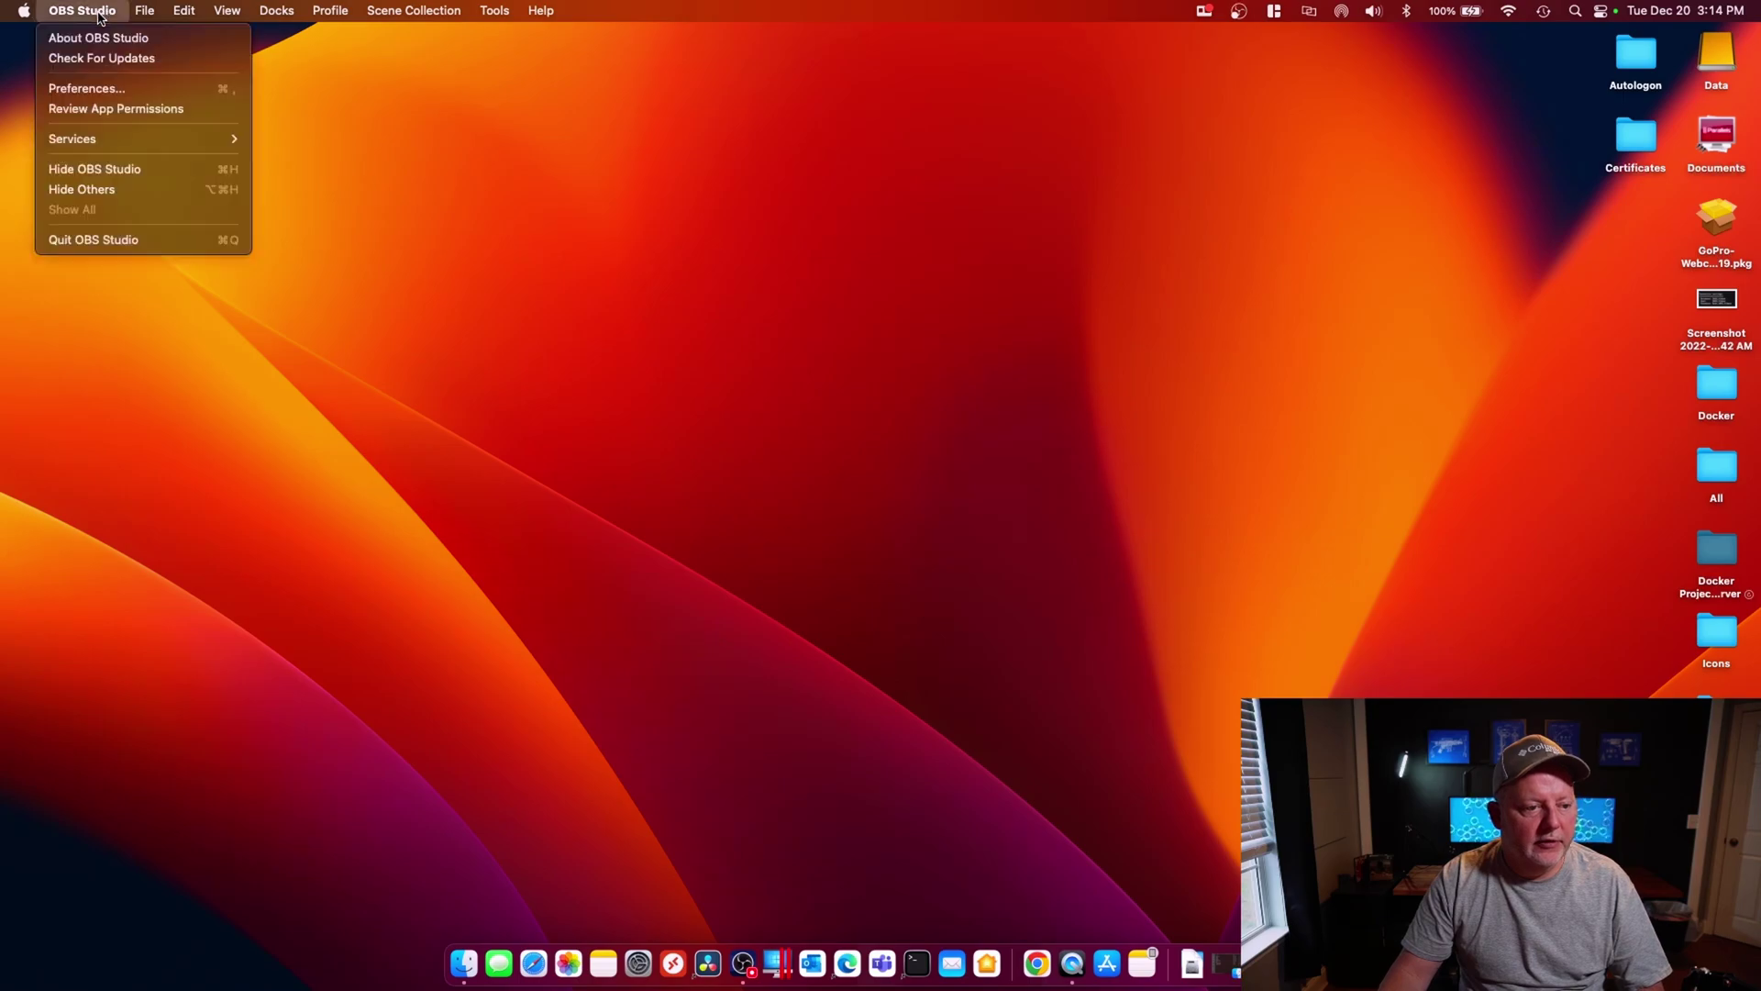
left_click(100, 38)
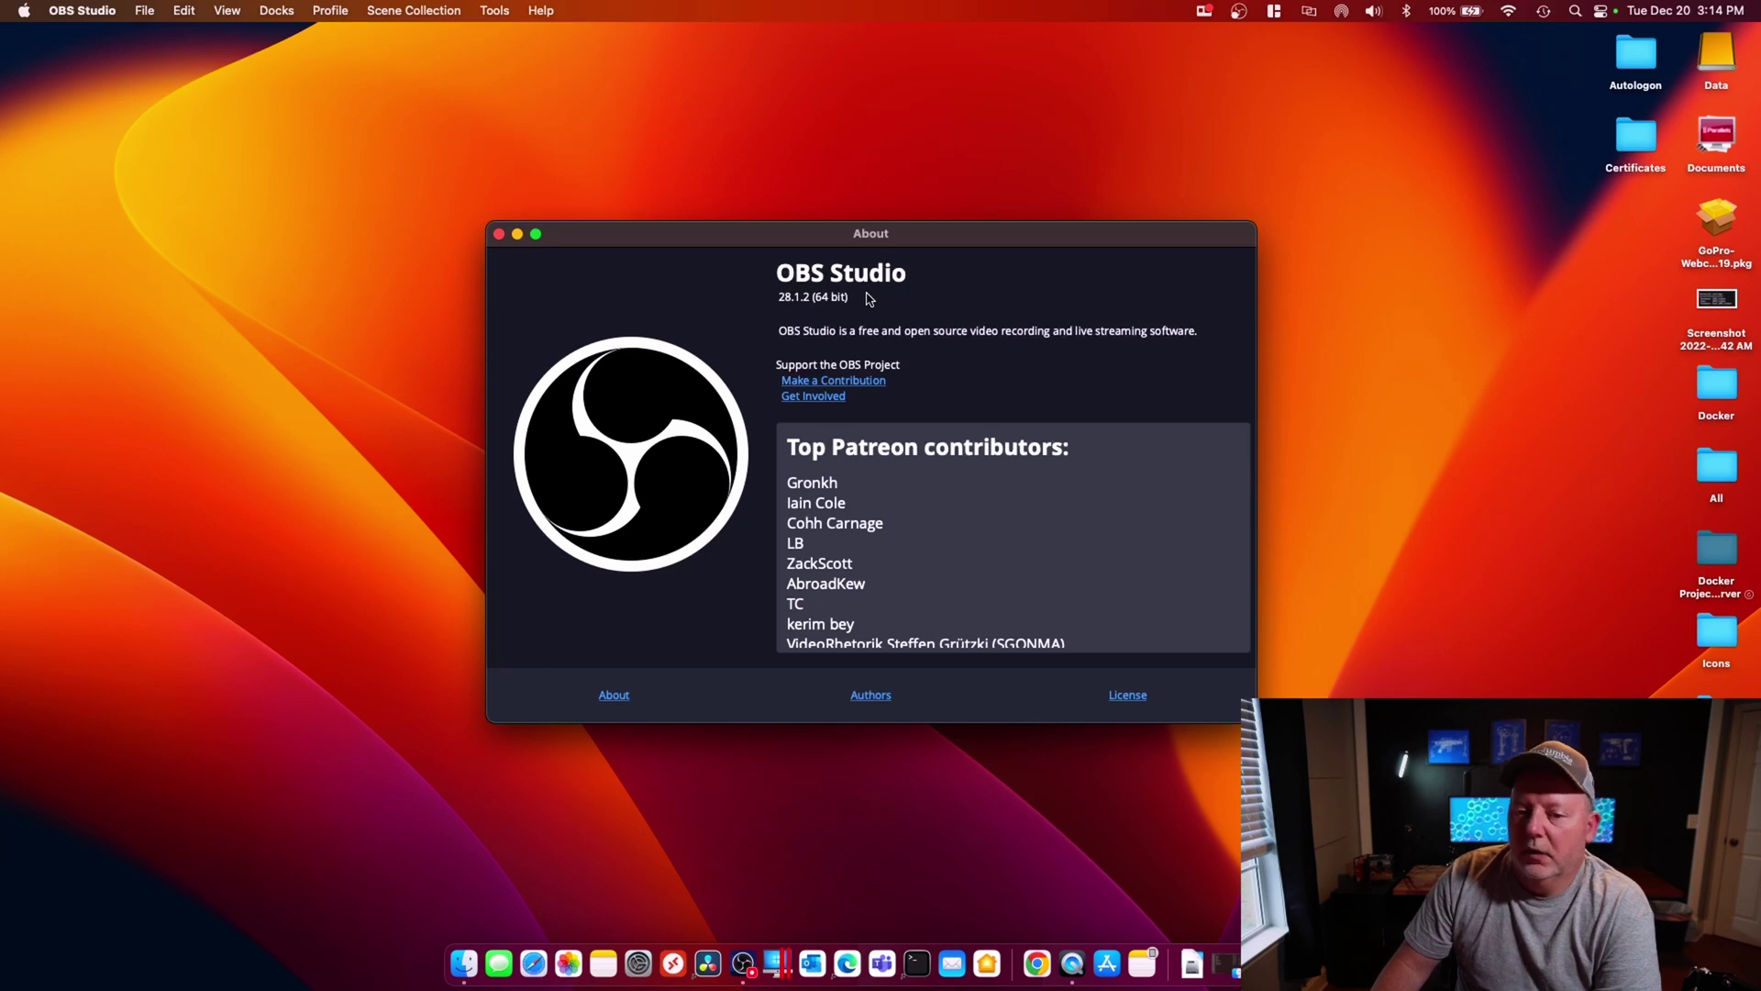
left_click(499, 234)
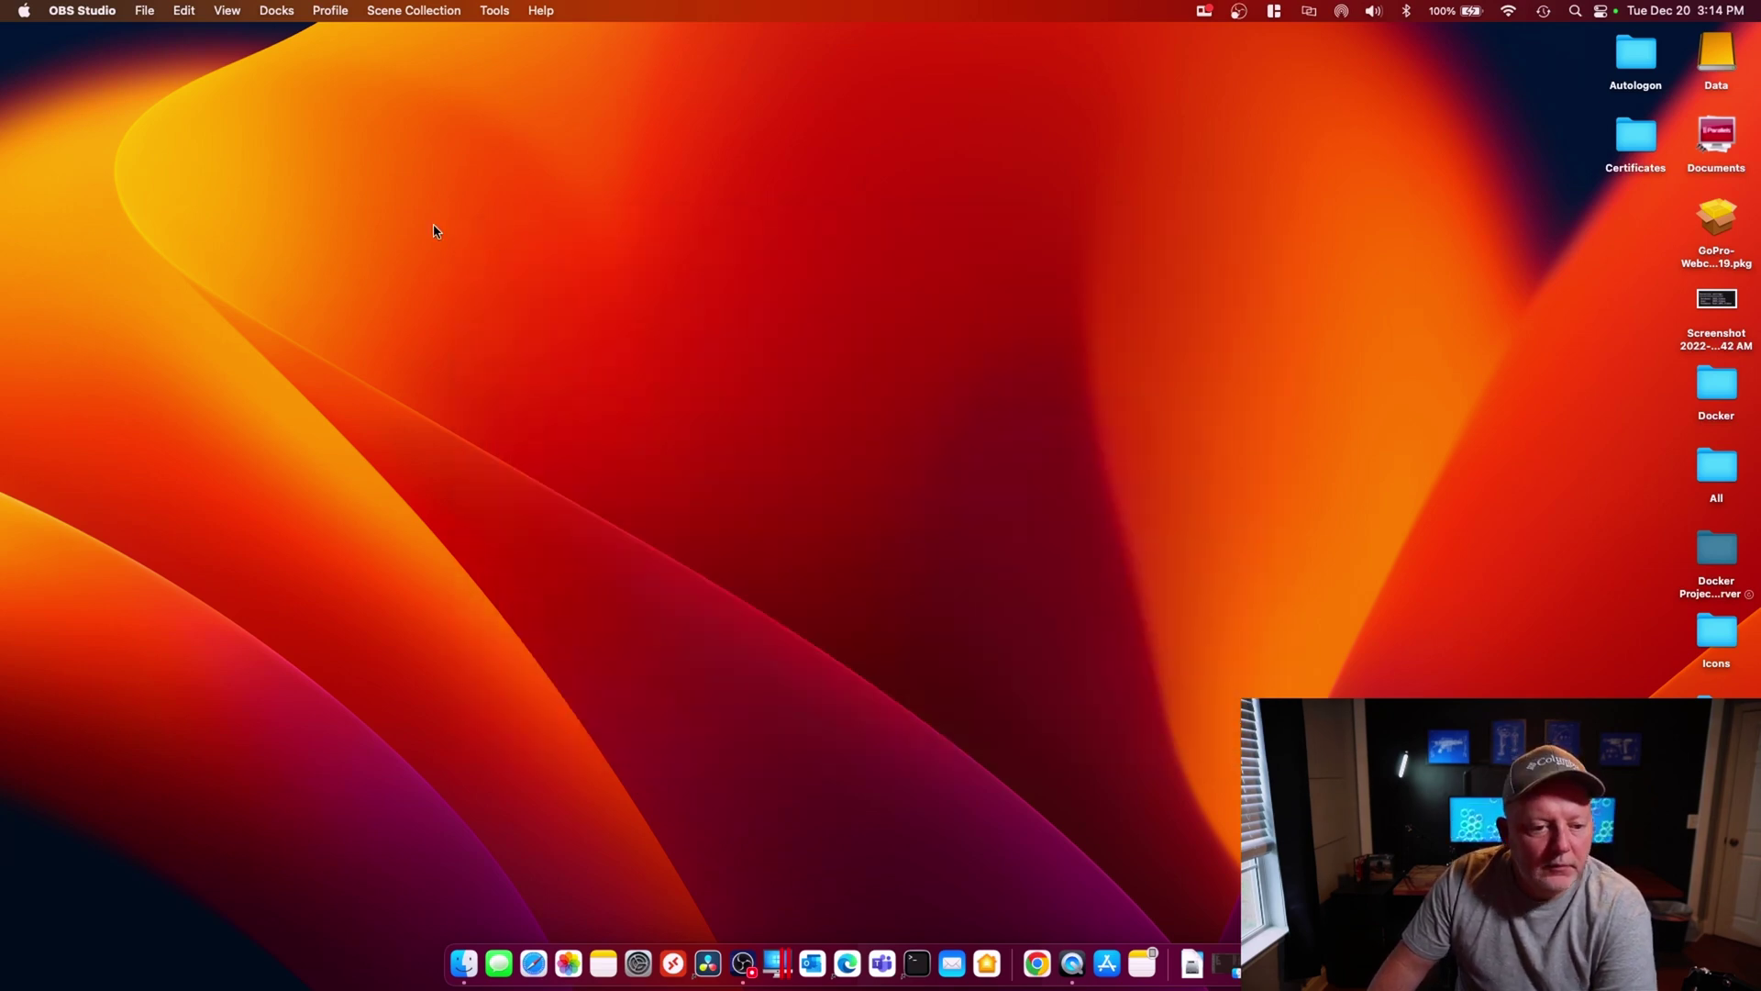
- Confirm the Mac is a MacBook Air M1 on macOS Ventura 13.1, then restore OBS from the Dock
left_click(25, 11)
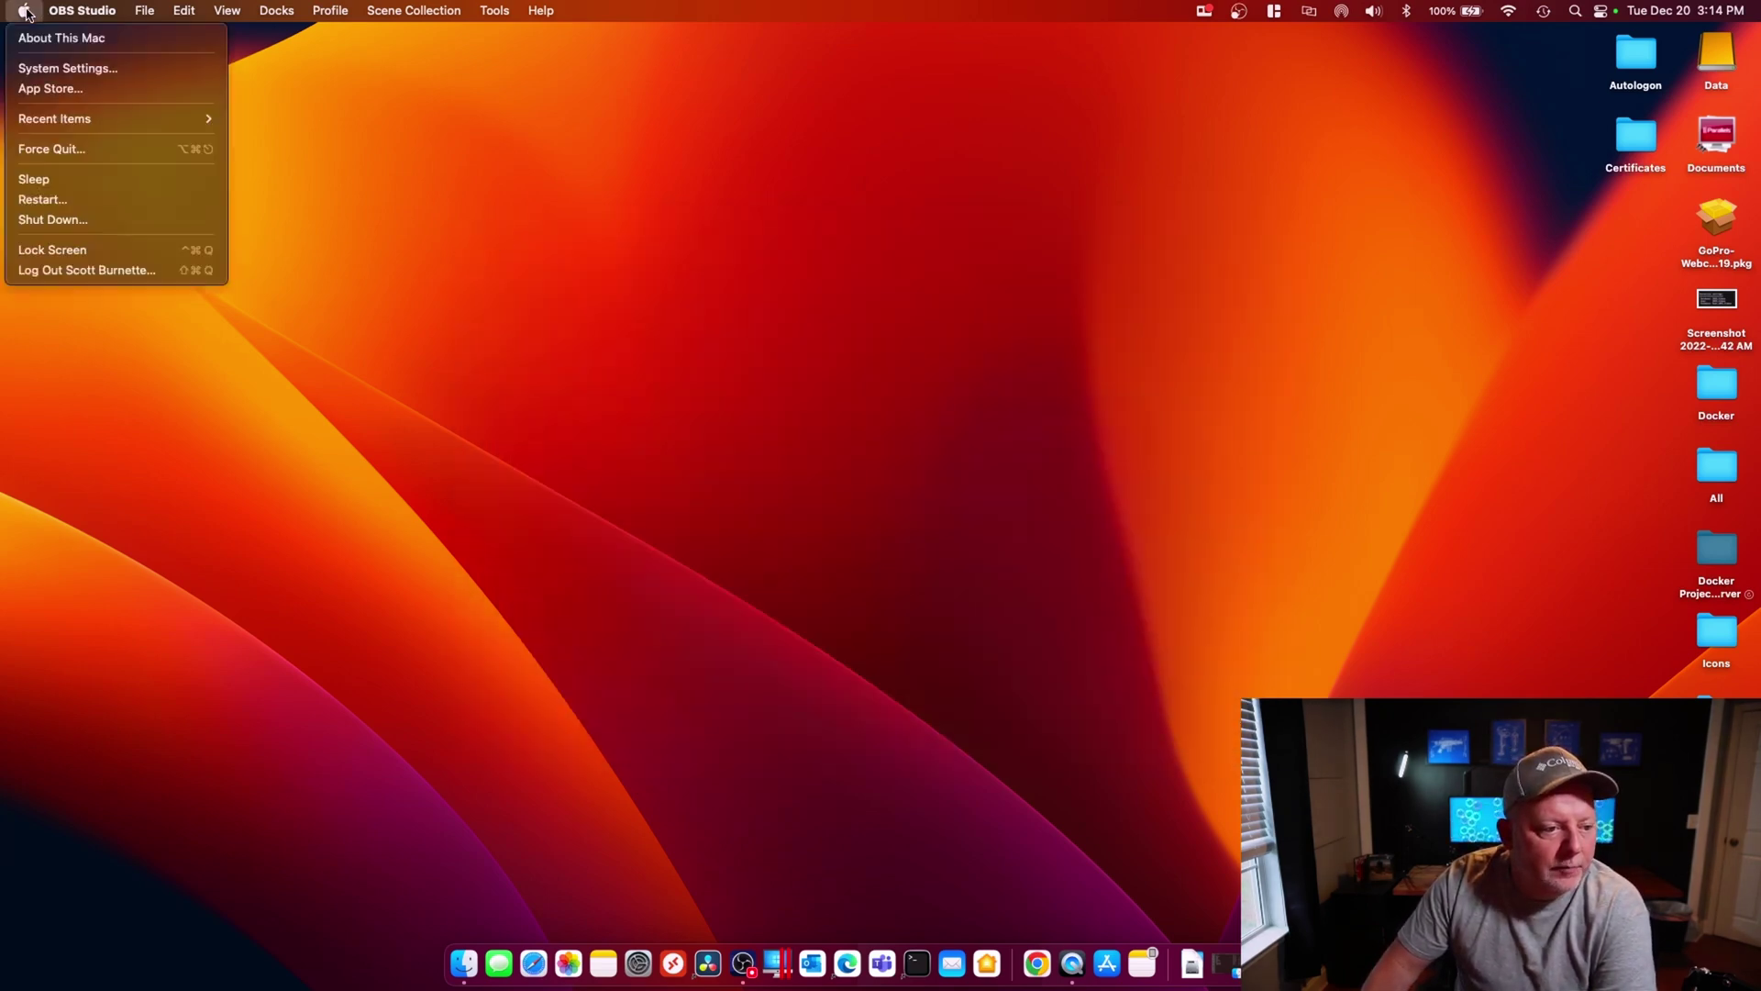
left_click(37, 39)
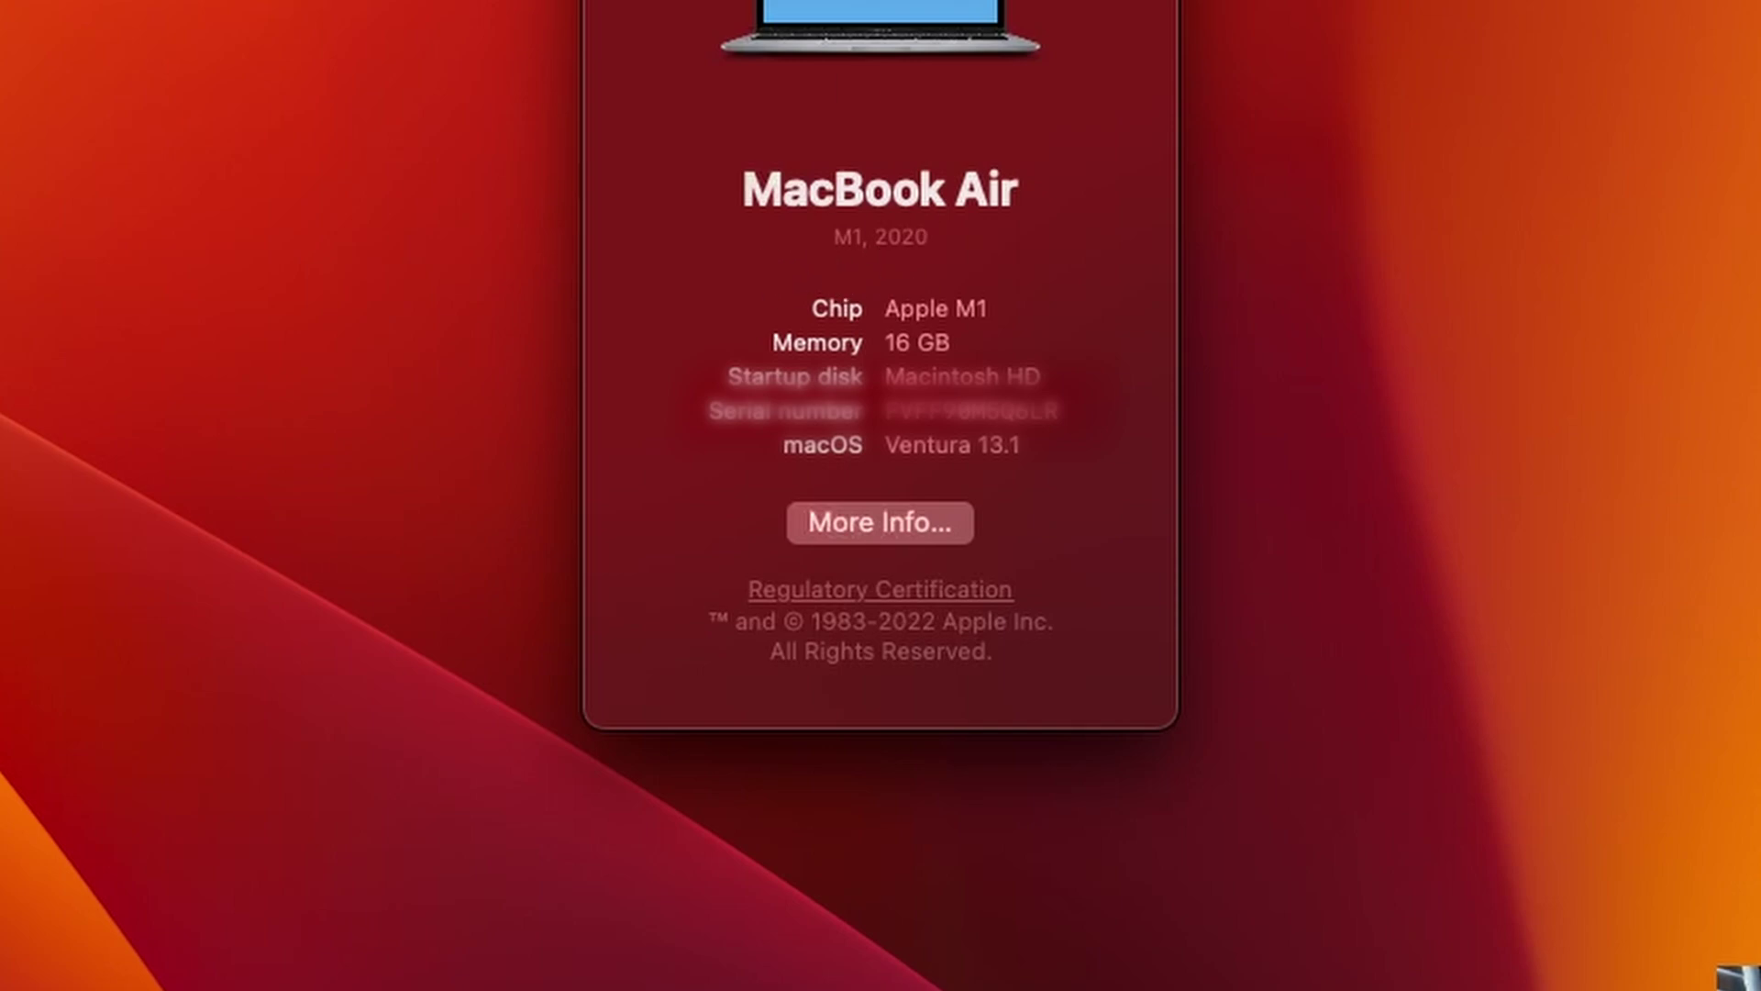
key("super+w")
left_click(743, 974)
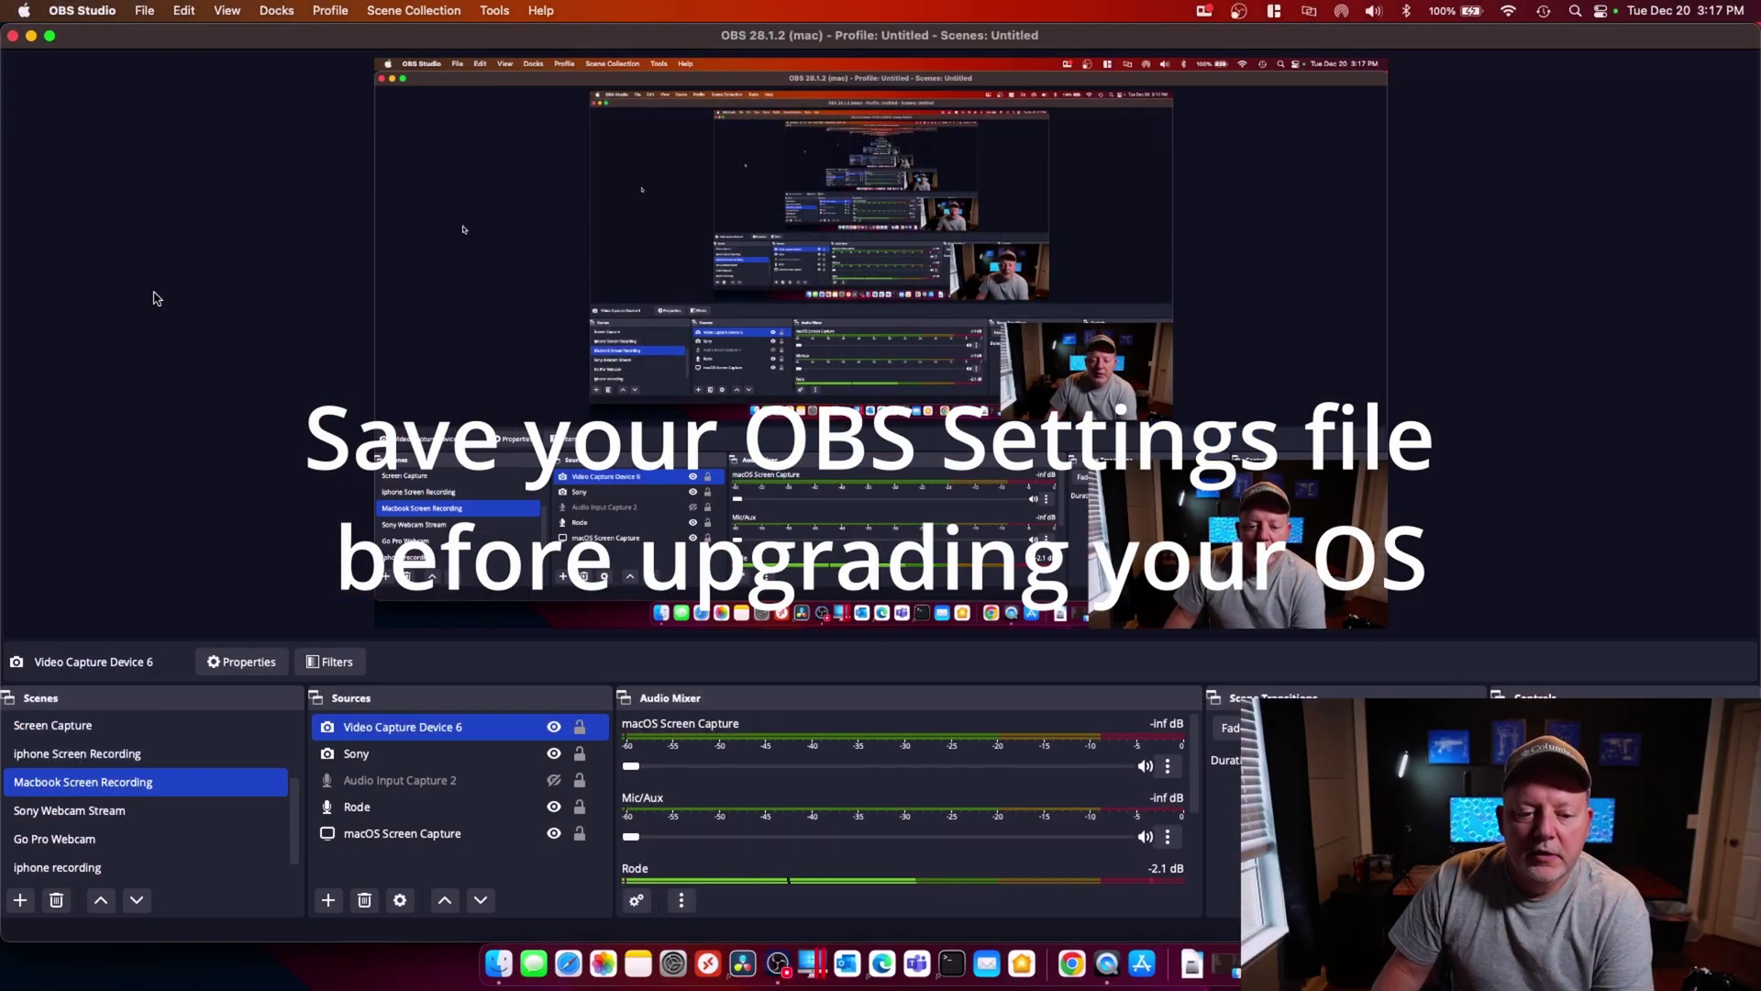
left_click(442, 12)
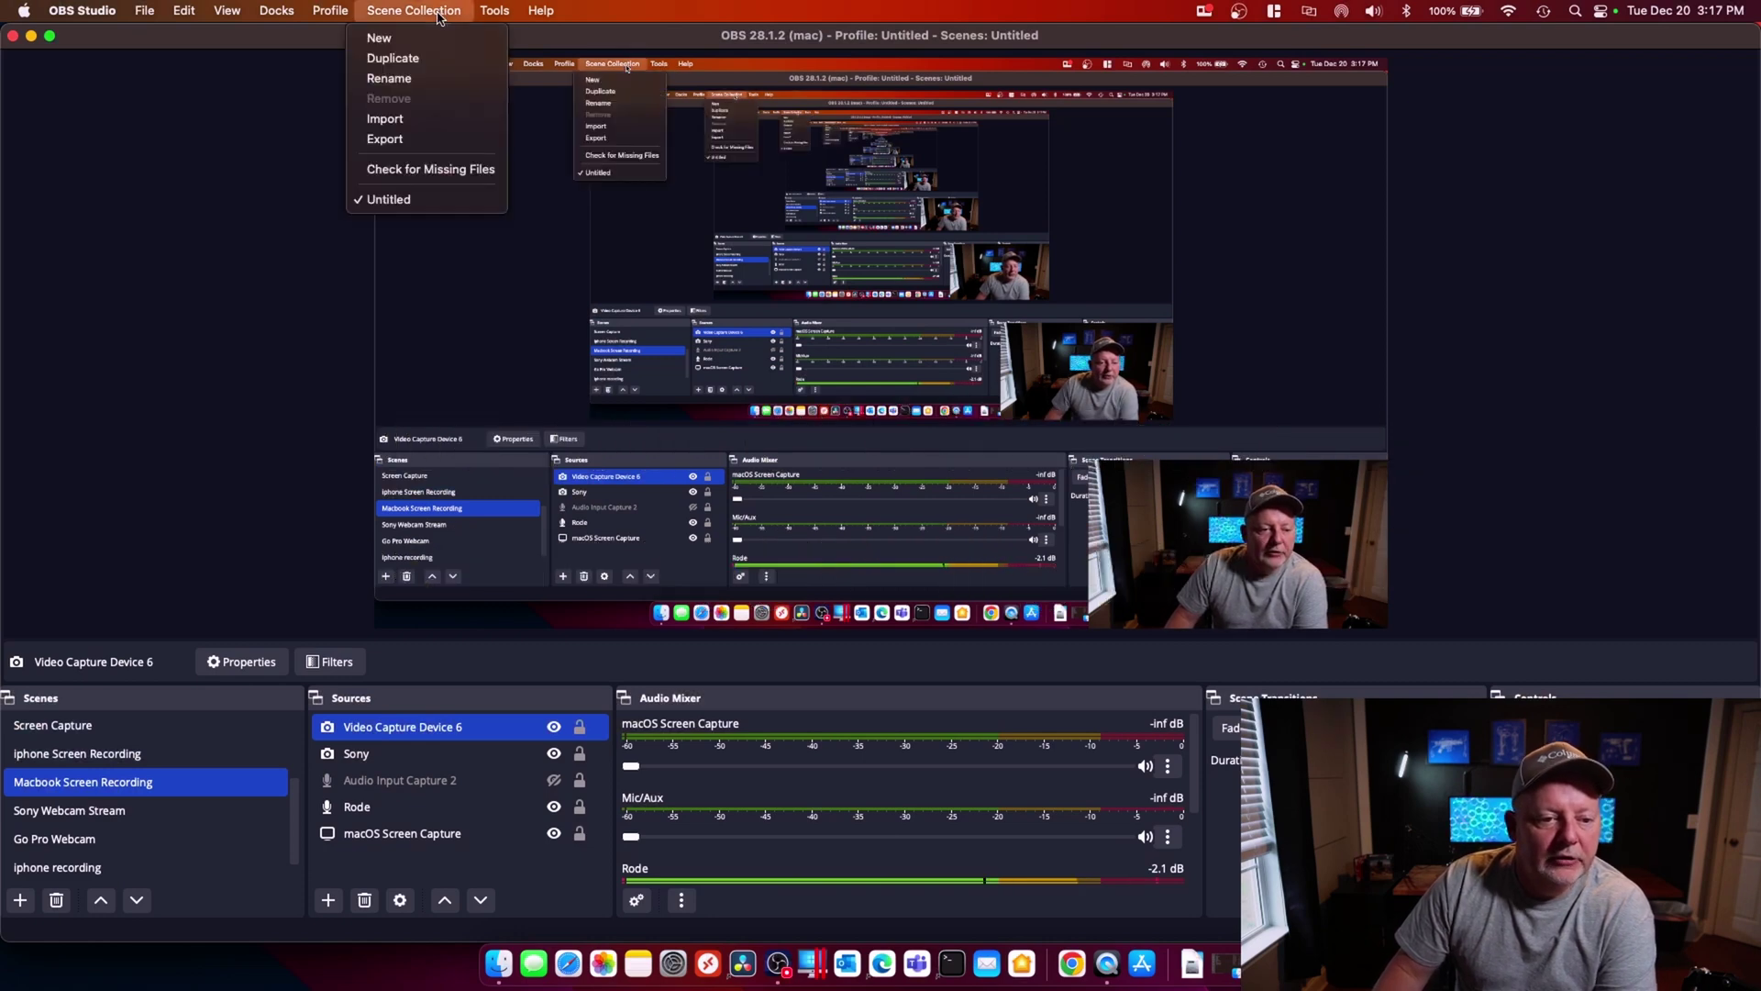
left_click(428, 142)
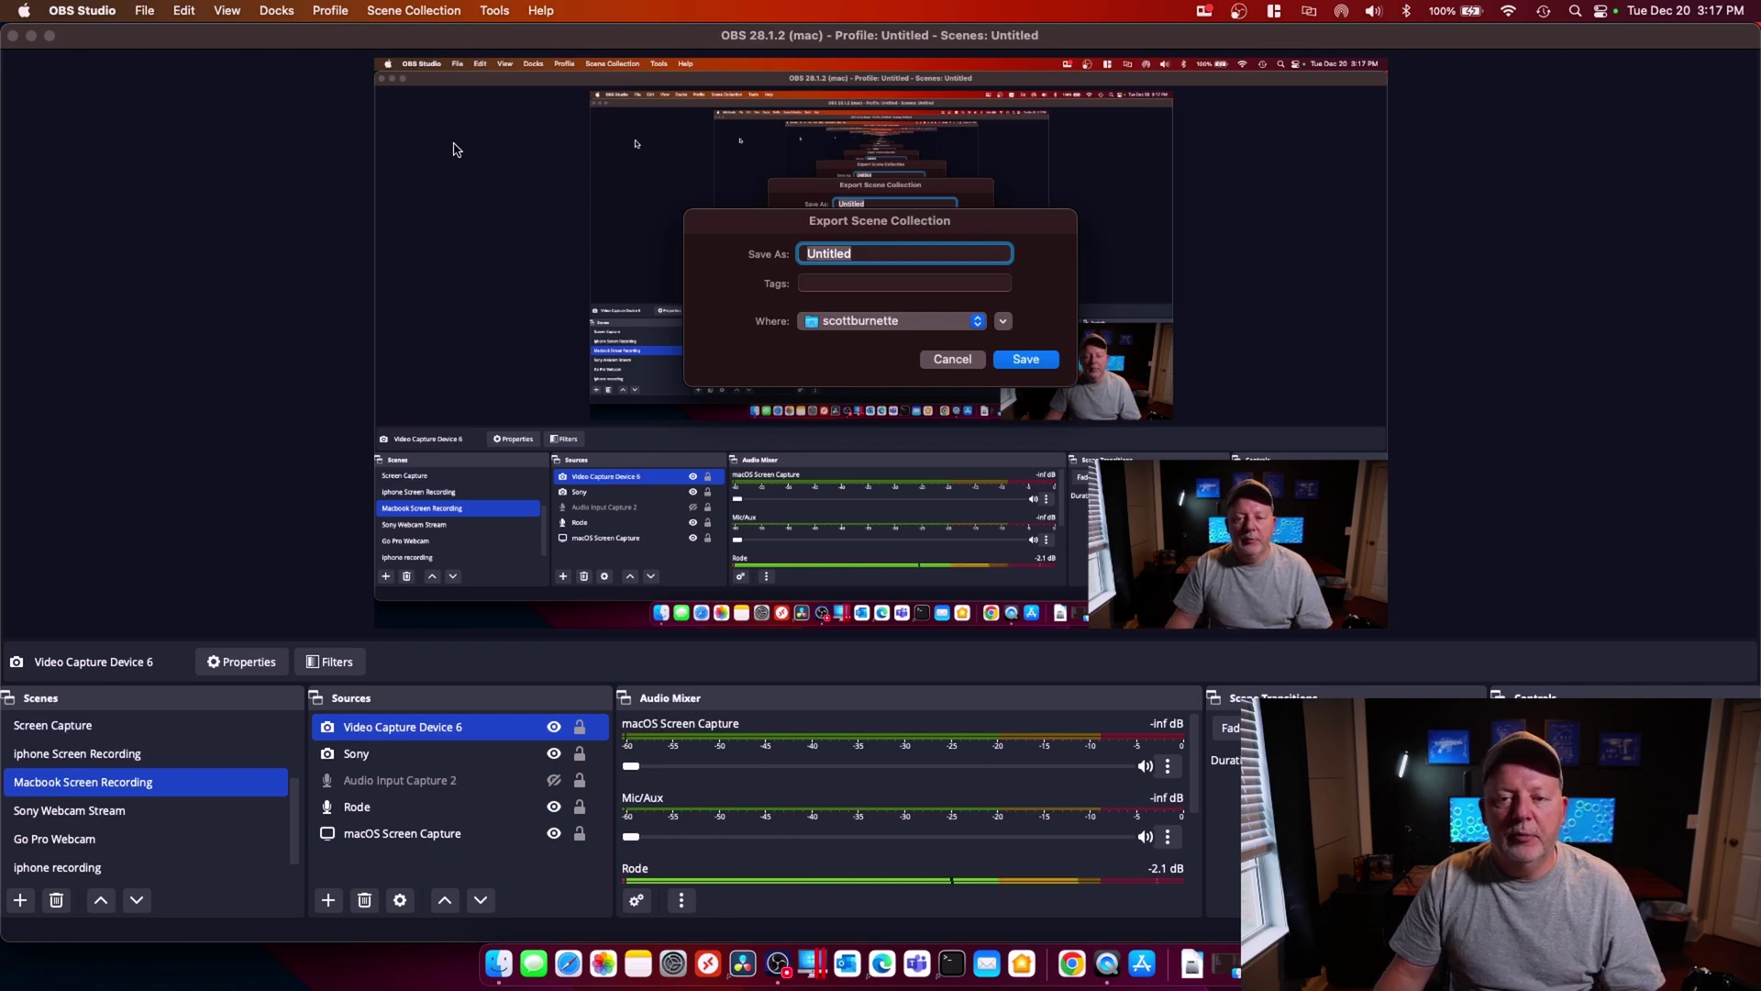
left_click(951, 358)
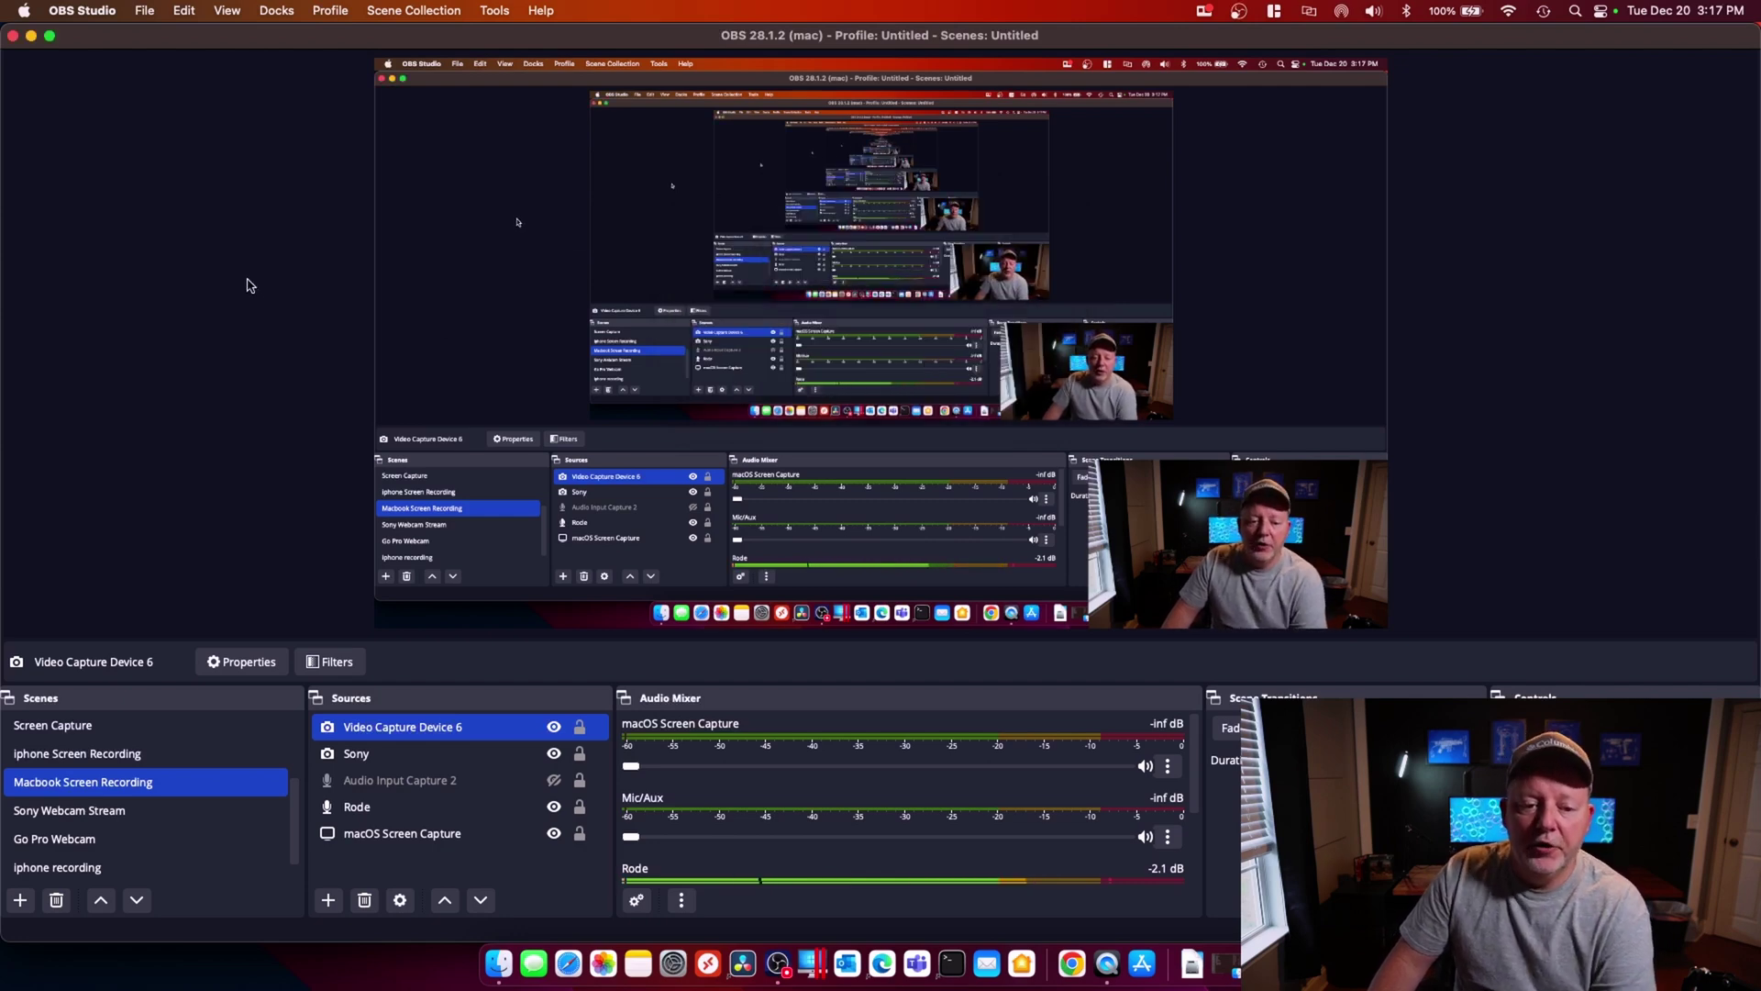